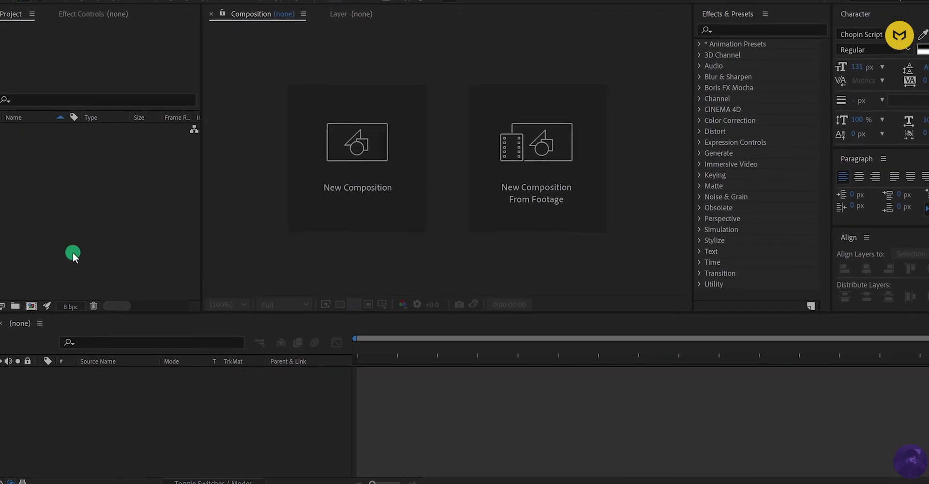
# Step: Create a composition named Film Intro at 1920 x 854 px, 24 frames per second and 20 seconds long
pyautogui.click(55, 203)
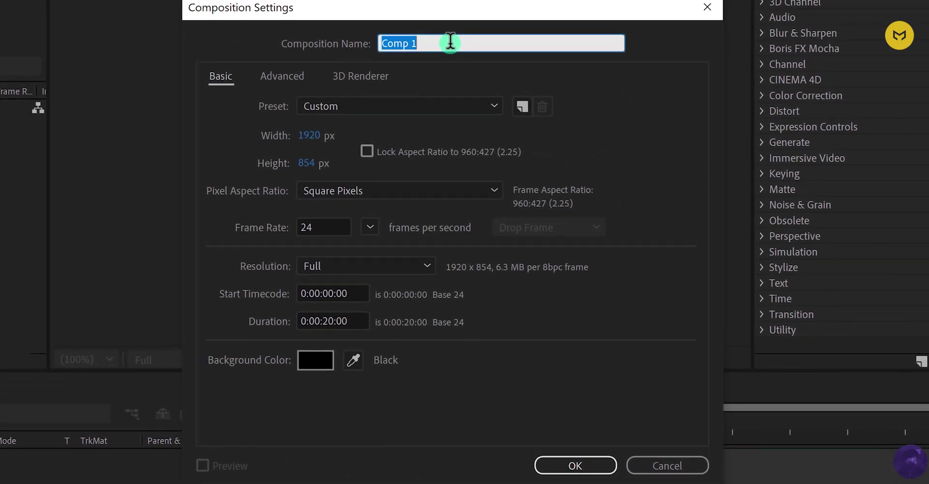
pyautogui.write('Film Intro')
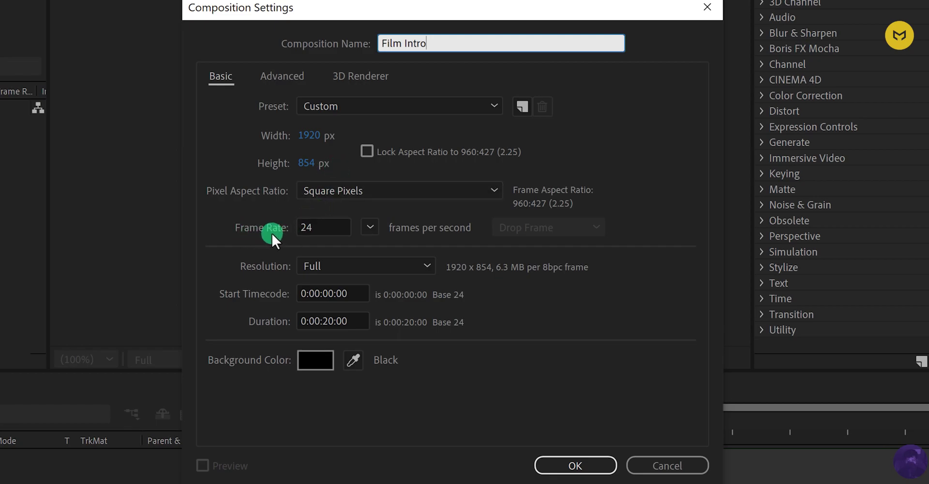
pyautogui.moveTo(372, 223); pyautogui.dragTo(388, 325)
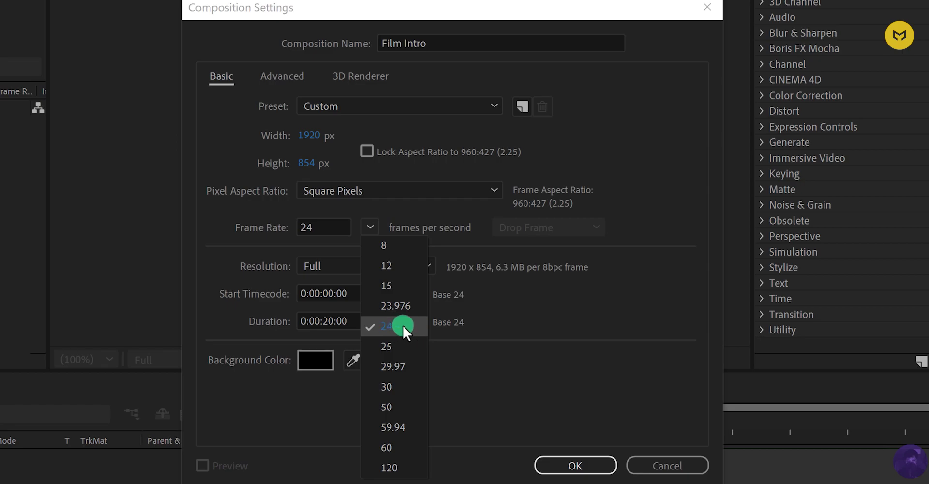
pyautogui.moveTo(406, 323); pyautogui.dragTo(408, 324)
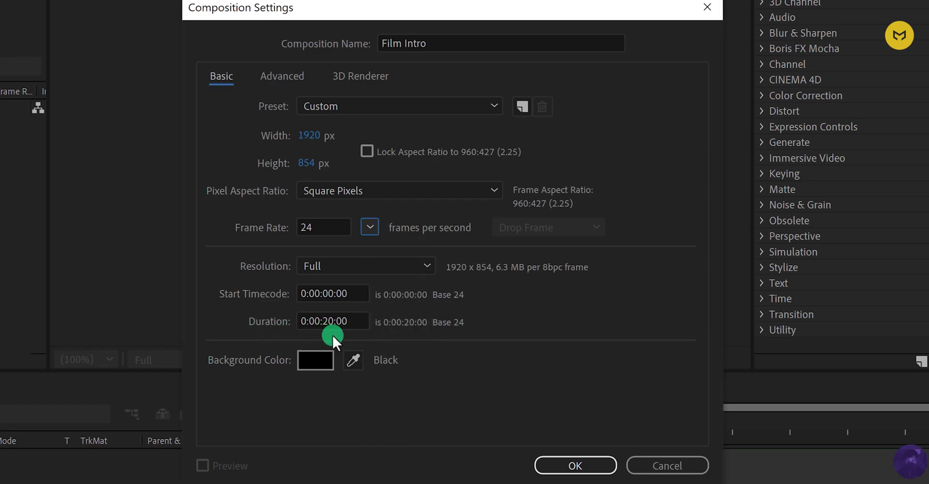
pyautogui.click(575, 465)
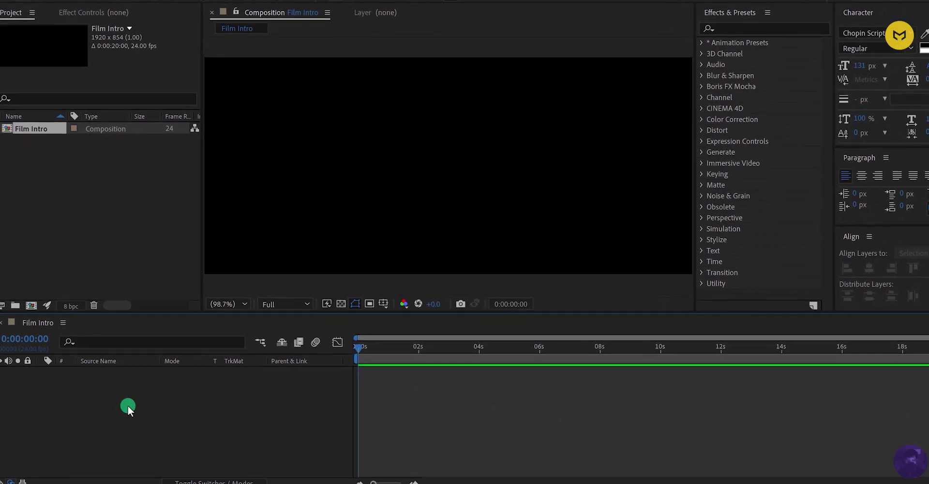
# Step: Add a composition-sized dark solid layer named BG to the Film Intro composition
pyautogui.rightClick(121, 408)
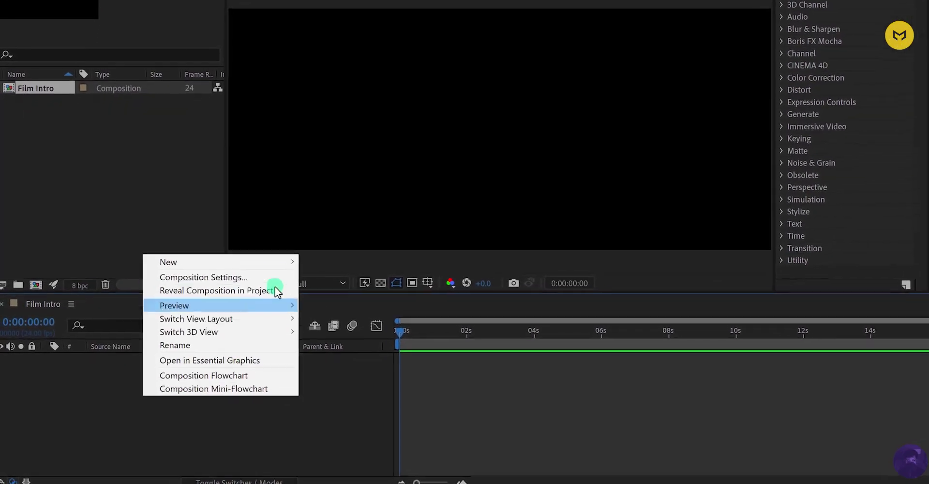
pyautogui.moveTo(275, 262)
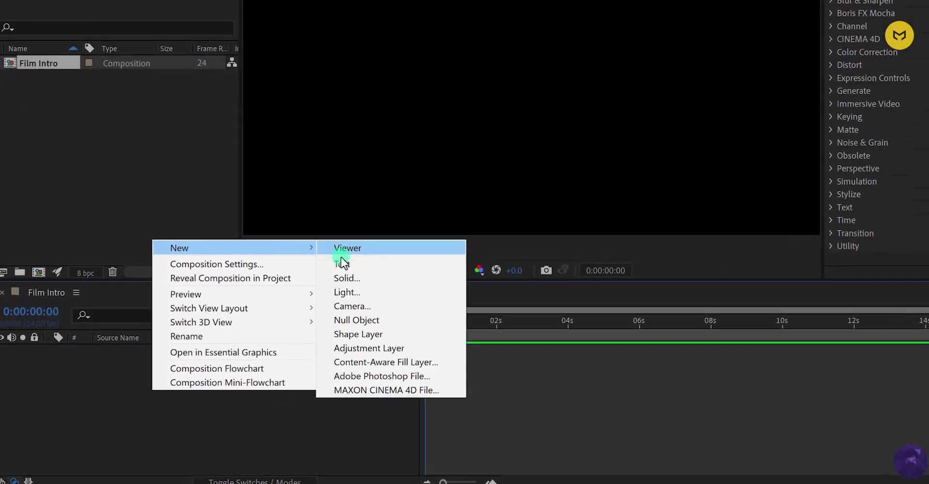
pyautogui.click(364, 289)
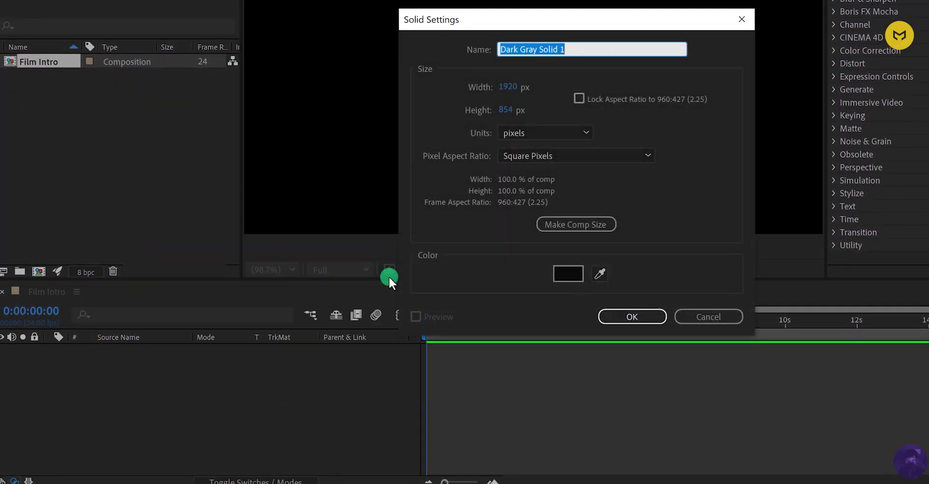
pyautogui.write('BG')
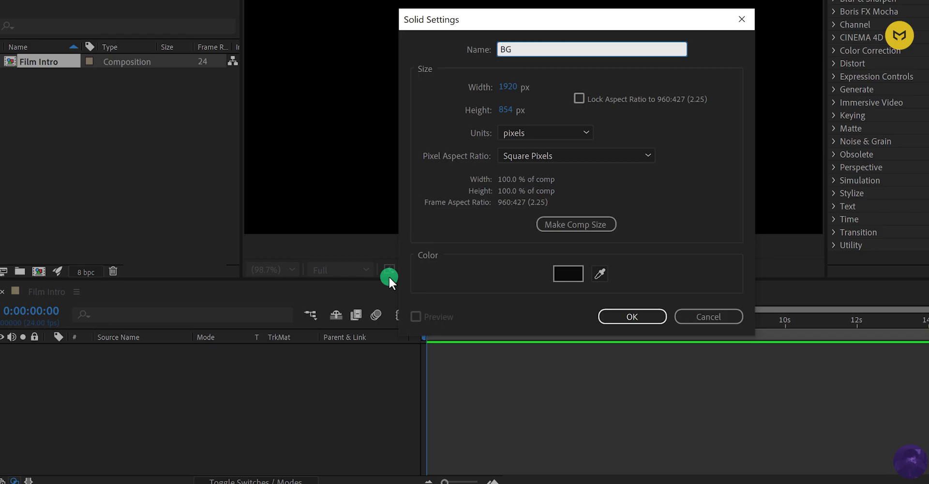
pyautogui.click(637, 317)
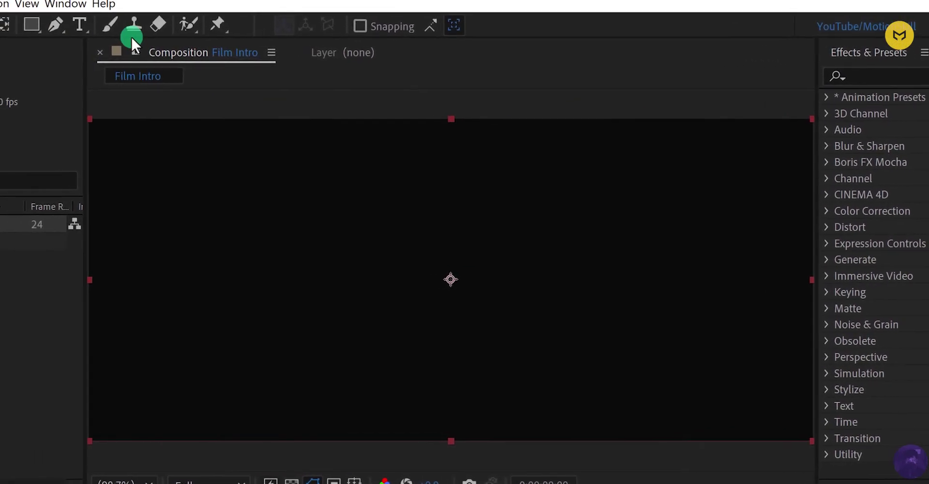
# Step: Find the Fractal Noise effect and apply it to the BG layer
pyautogui.click(66, 5)
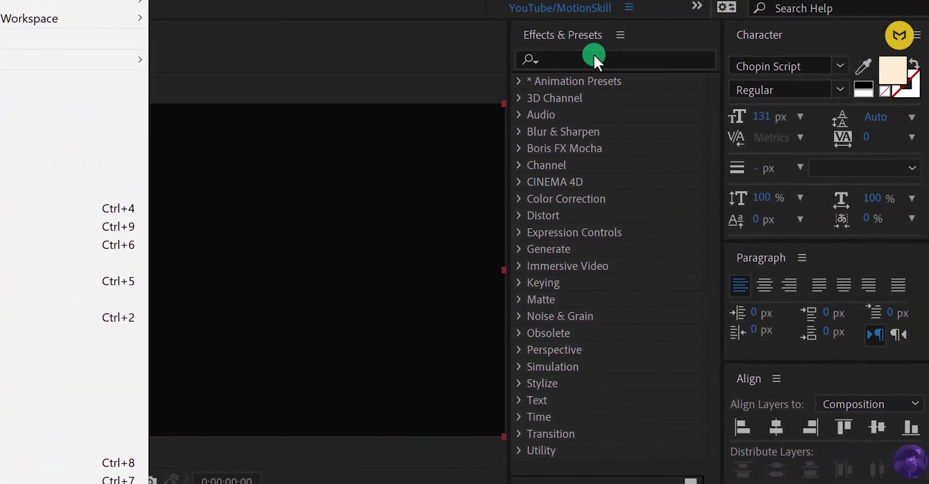
pyautogui.click(595, 56)
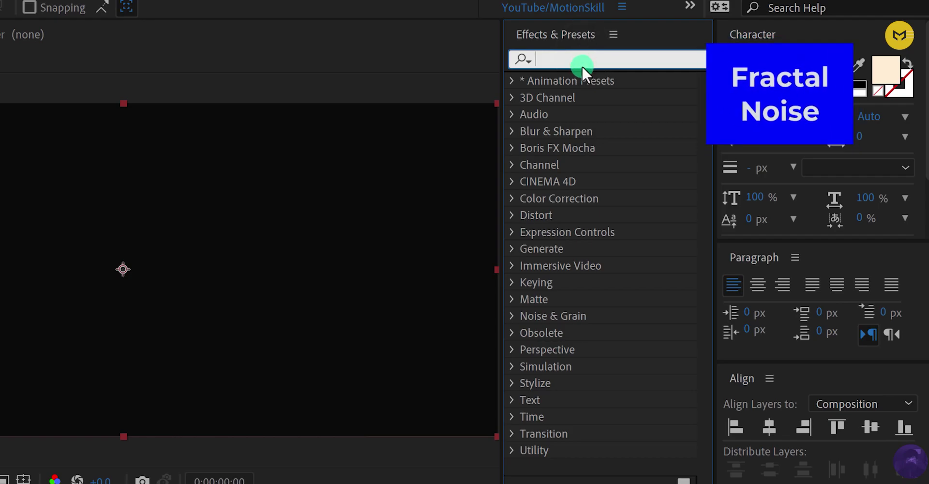
pyautogui.write('fr')
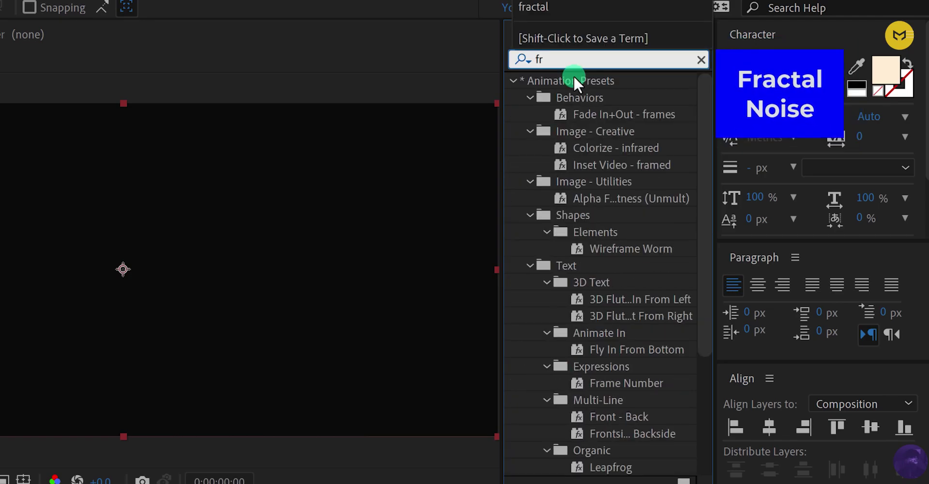
pyautogui.write('ac')
pyautogui.moveTo(600, 214); pyautogui.dragTo(518, 265)
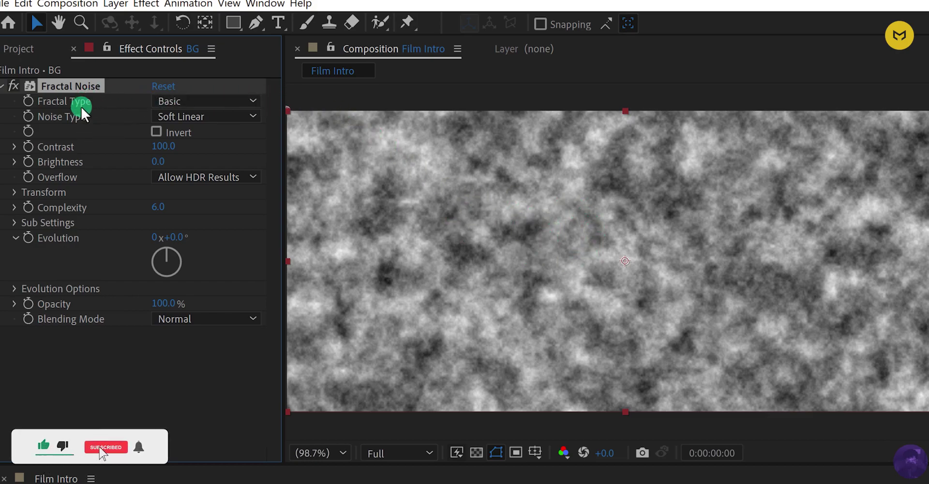
# Step: Set the Fractal Noise fractal type to Subscale and its brightness to -50
pyautogui.click(174, 101)
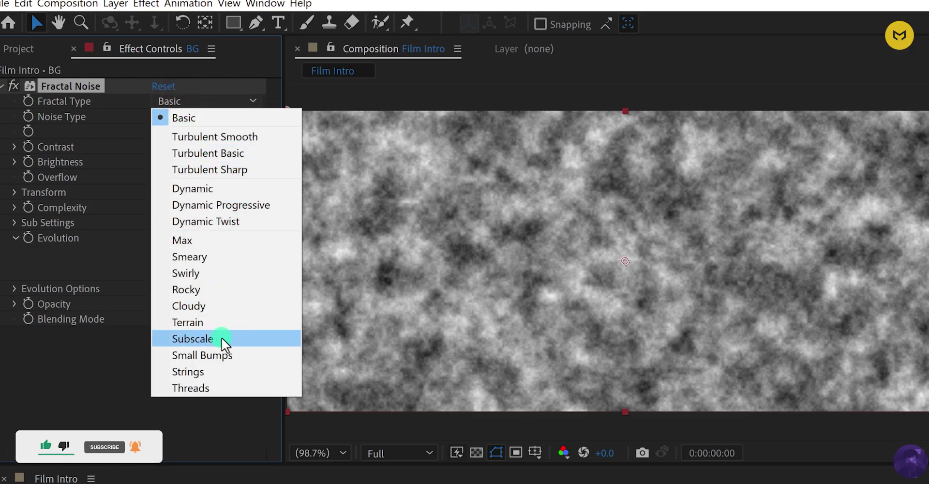
pyautogui.click(224, 340)
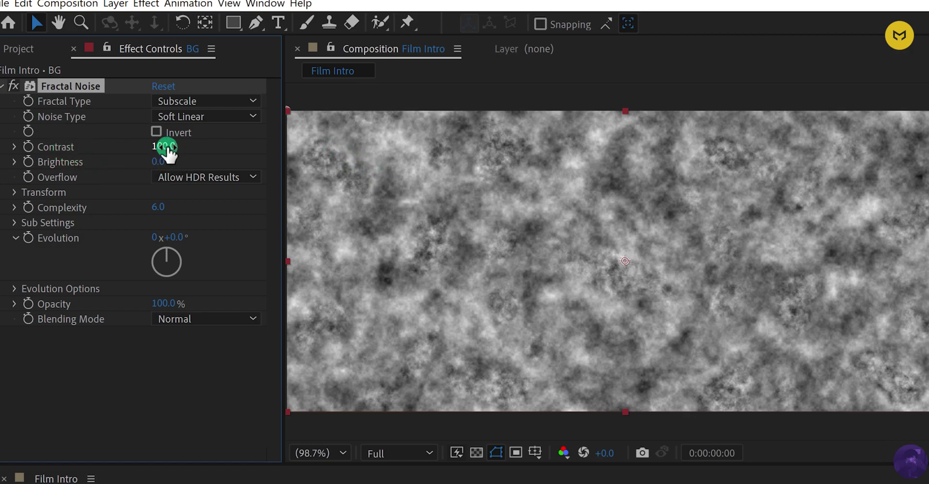
pyautogui.click(157, 162)
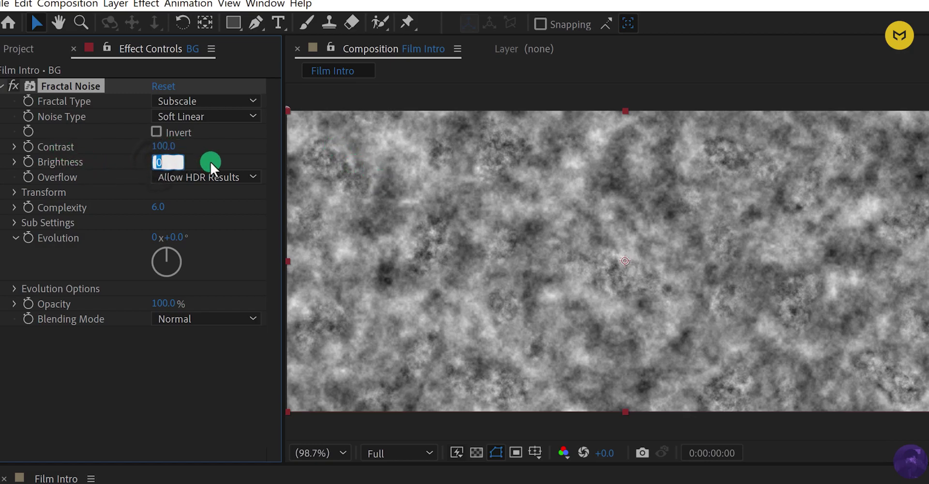
pyautogui.write('-50')
pyautogui.press('Return')
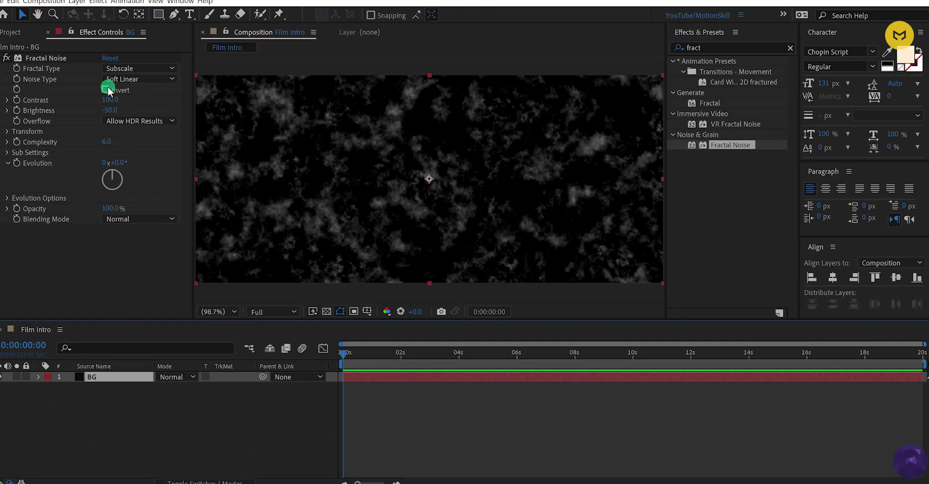
pyautogui.click(76, 4)
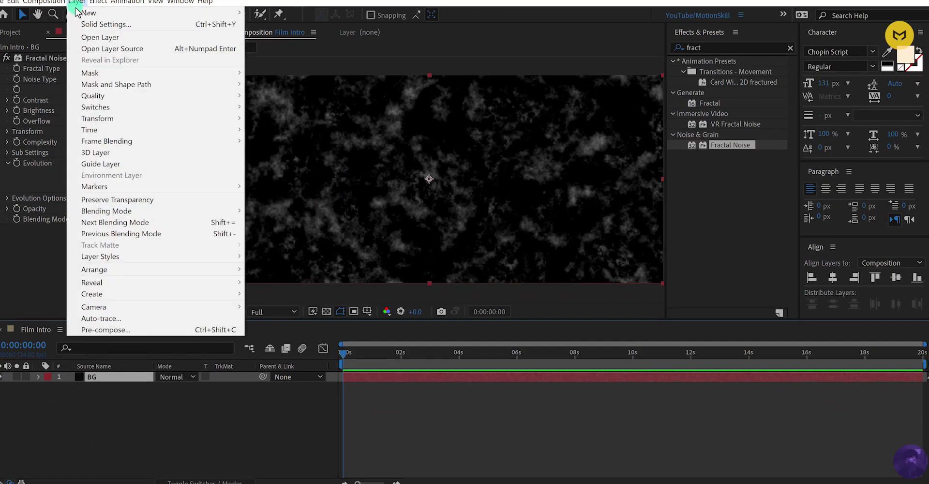
pyautogui.click(128, 28)
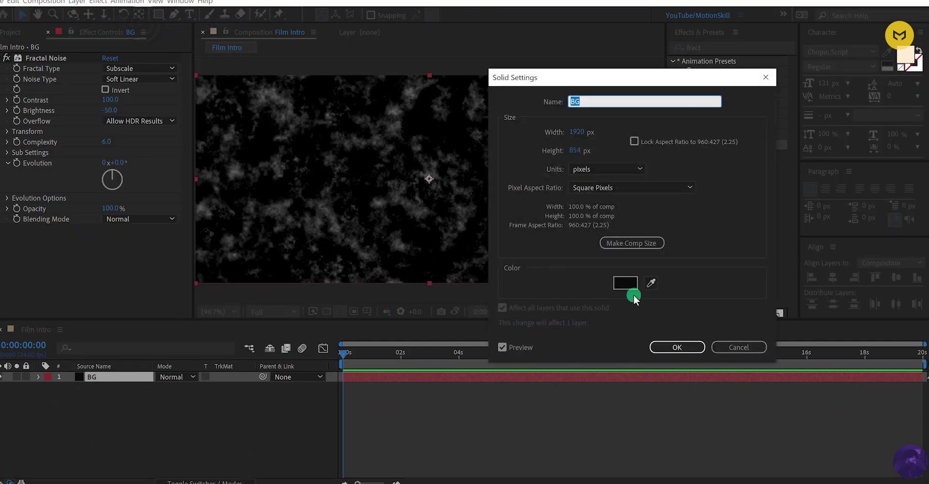
pyautogui.click(727, 347)
# Step: Apply the Fill effect to BG above Fractal Noise and set Fractal Noise's blending mode to Color Dodge
pyautogui.click(716, 49)
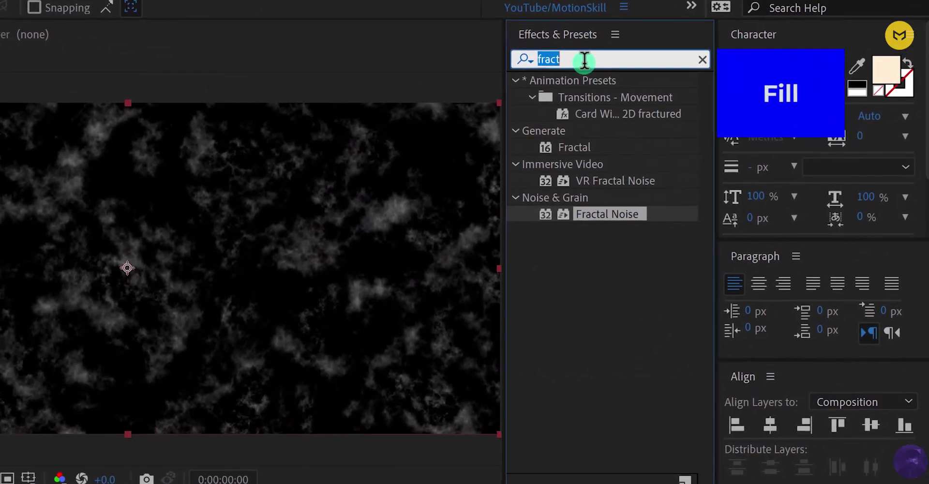
pyautogui.write('fill')
pyautogui.moveTo(580, 179); pyautogui.dragTo(0, 365)
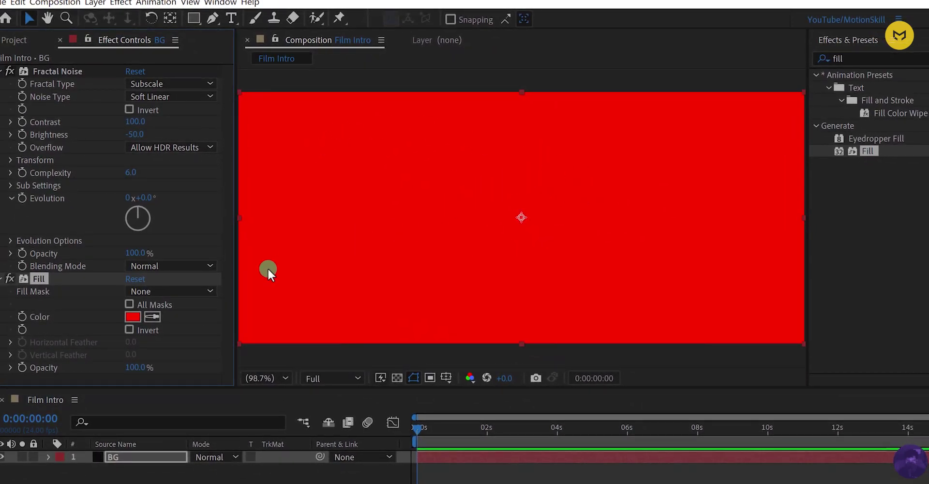
pyautogui.moveTo(56, 280); pyautogui.dragTo(77, 70)
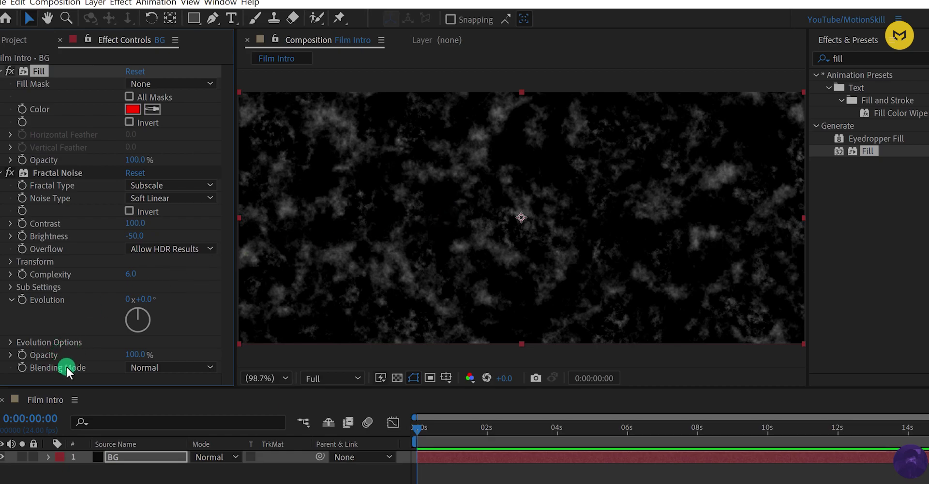
pyautogui.click(183, 368)
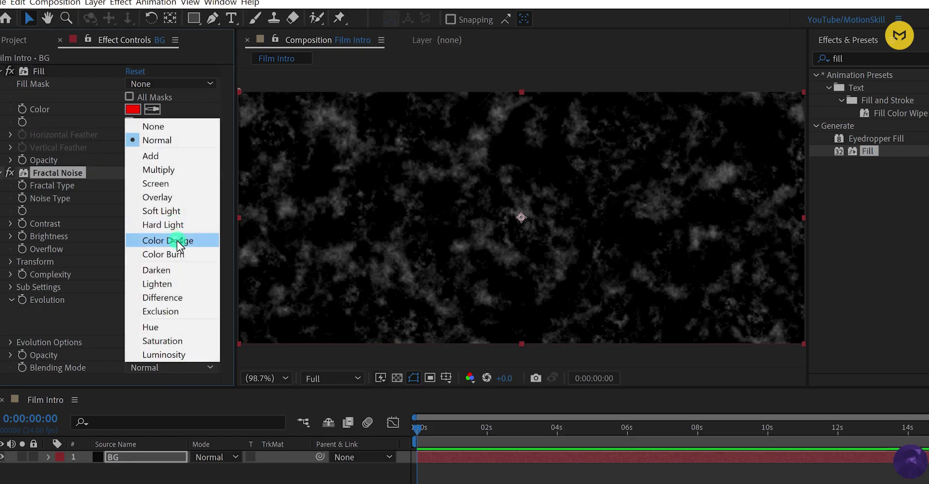
pyautogui.click(178, 241)
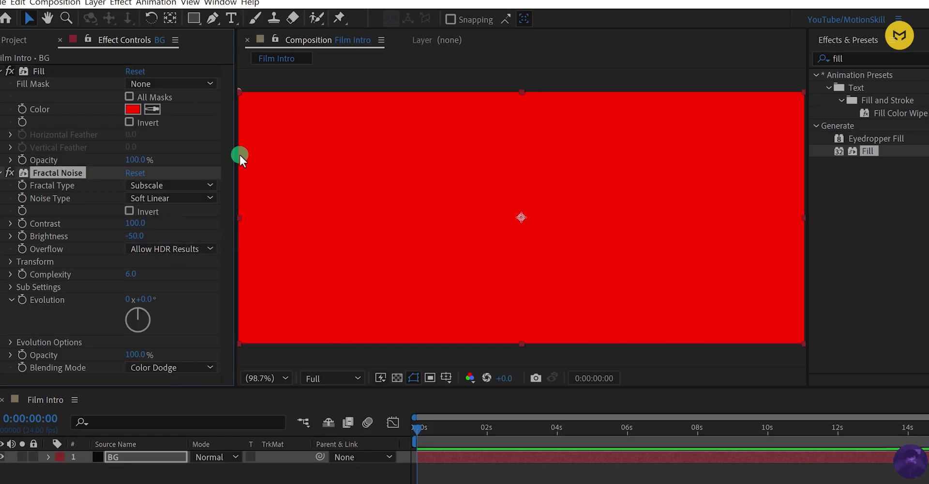
# Step: Set the Fill effect's color to dark red 6C0000
pyautogui.click(133, 109)
pyautogui.moveTo(310, 216); pyautogui.dragTo(315, 279)
pyautogui.moveTo(325, 195); pyautogui.dragTo(270, 238)
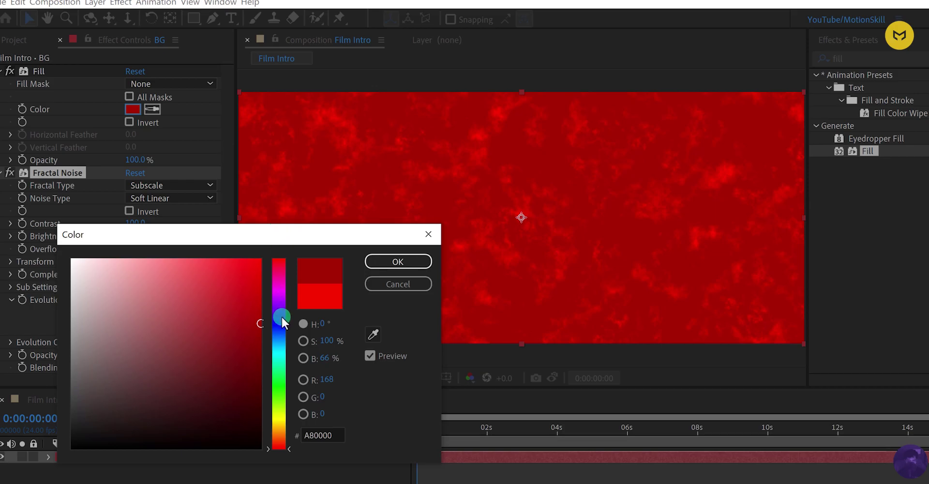
pyautogui.moveTo(260, 323); pyautogui.dragTo(267, 371)
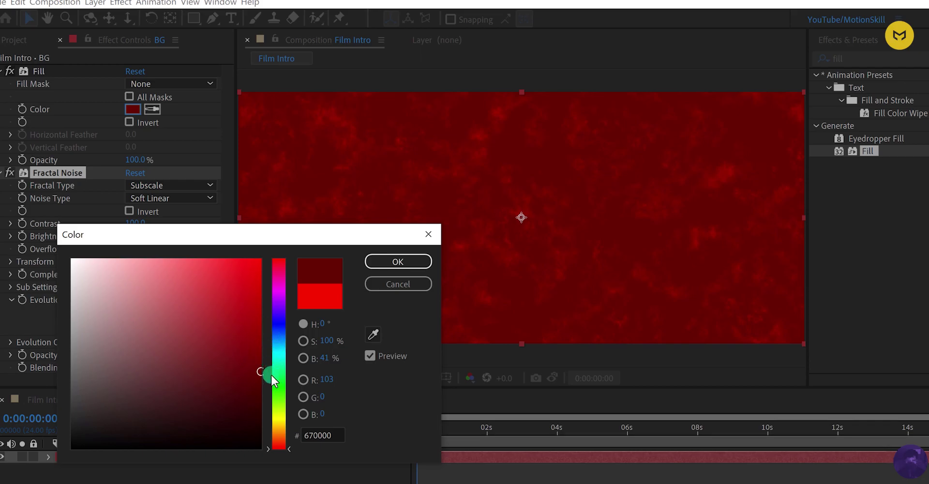
pyautogui.click(278, 289)
pyautogui.click(284, 426)
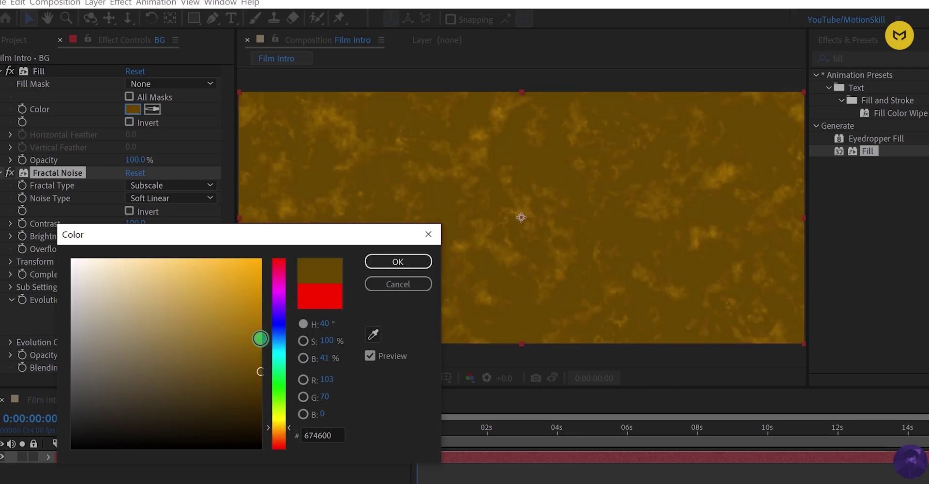
pyautogui.moveTo(279, 267); pyautogui.dragTo(280, 256)
pyautogui.moveTo(256, 378)
pyautogui.mouseDown()
pyautogui.moveTo(261, 358)
pyautogui.moveTo(261, 368)
pyautogui.mouseUp()
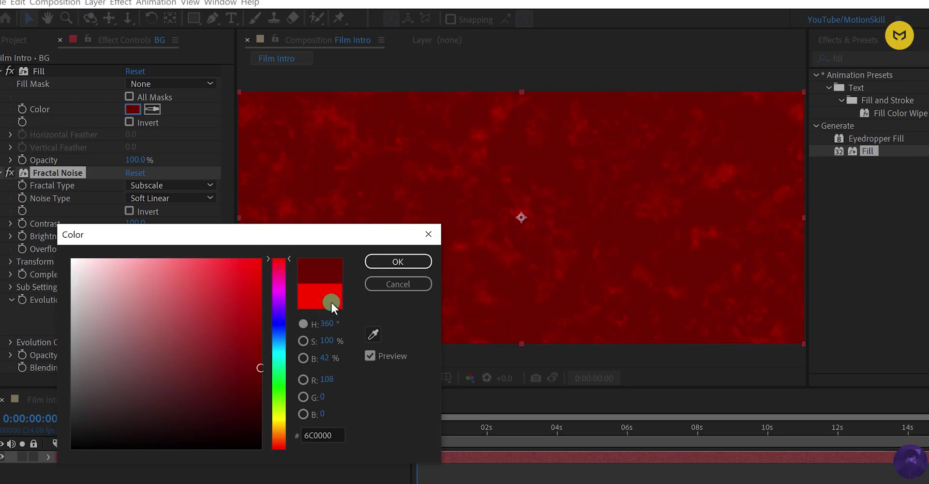
pyautogui.click(381, 263)
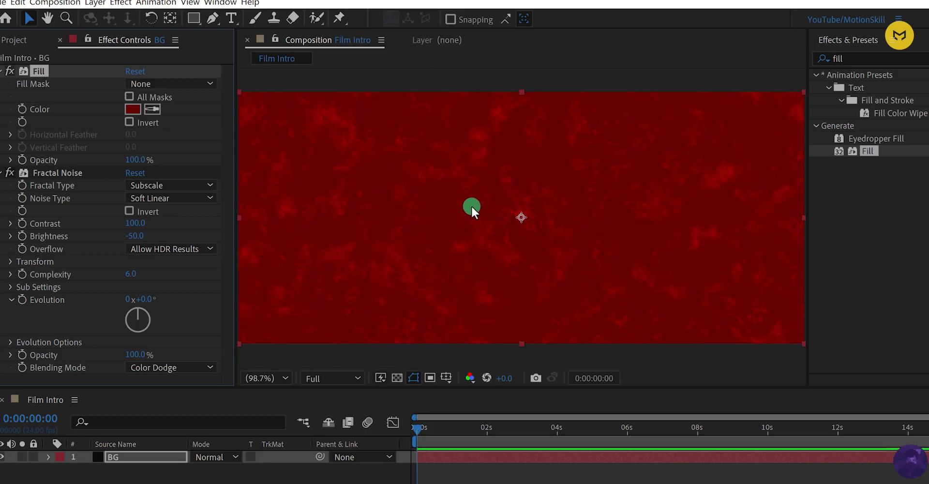
# Step: Keyframe Fractal Noise's Evolution from 0 at 0:00:00:00 to one full revolution at 0:00:19:23, and return to the composition's start
pyautogui.moveTo(442, 388); pyautogui.dragTo(322, 363)
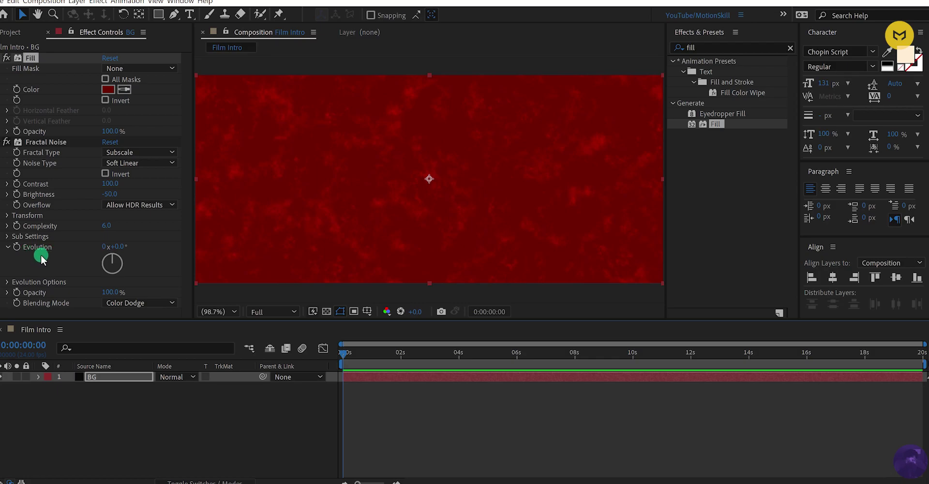
pyautogui.moveTo(344, 353)
pyautogui.mouseDown()
pyautogui.moveTo(370, 355)
pyautogui.moveTo(333, 355)
pyautogui.mouseUp()
pyautogui.click(17, 248)
pyautogui.moveTo(853, 345); pyautogui.dragTo(924, 355)
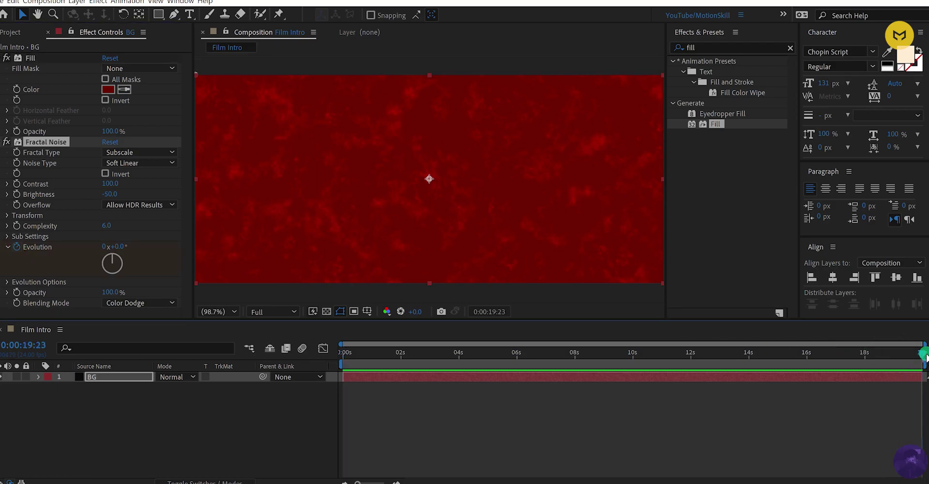
pyautogui.click(104, 249)
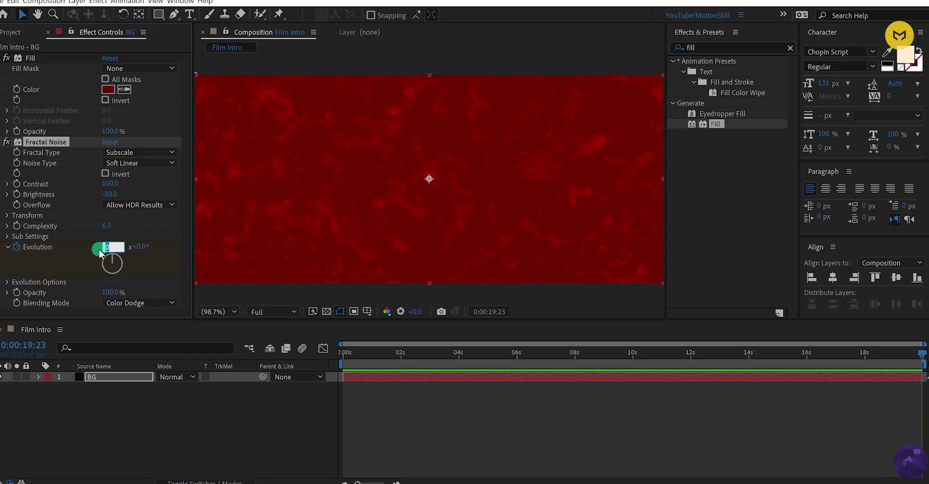
pyautogui.press('Return')
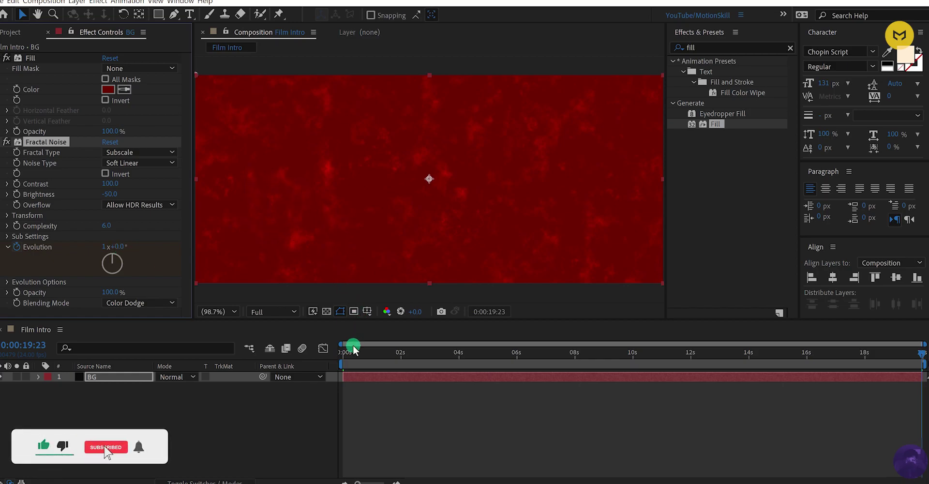
pyautogui.click(337, 355)
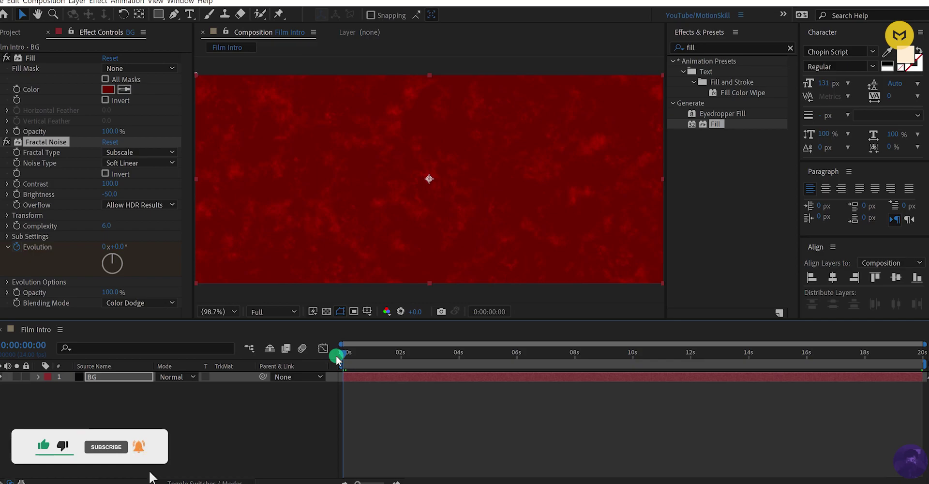
# Step: Preview the background animation and set Fractal Noise's Evolution on BG to 2 revolutions at 0:00:19:23
pyautogui.press('space')
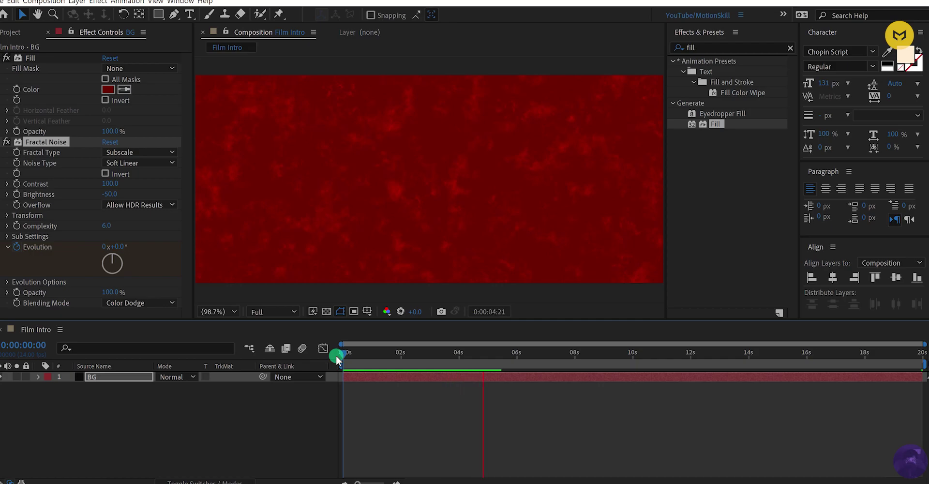
pyautogui.moveTo(336, 355); pyautogui.dragTo(314, 364)
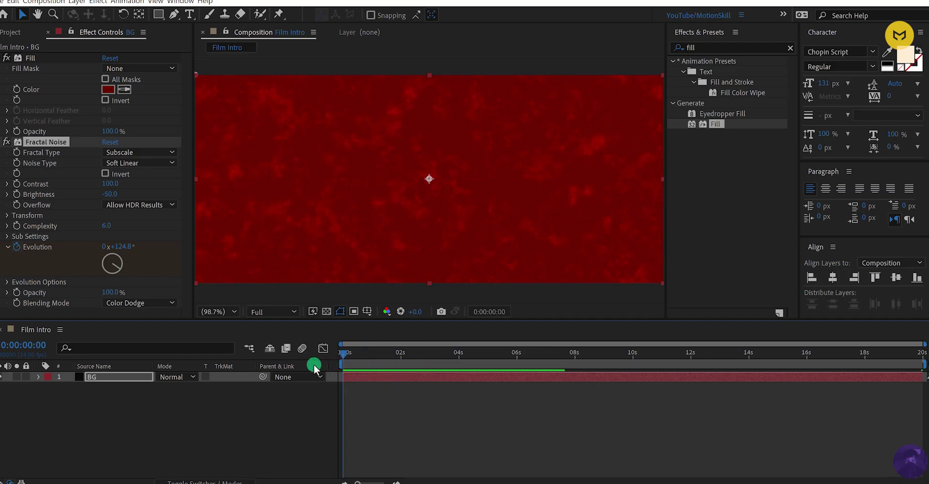
pyautogui.click(122, 377)
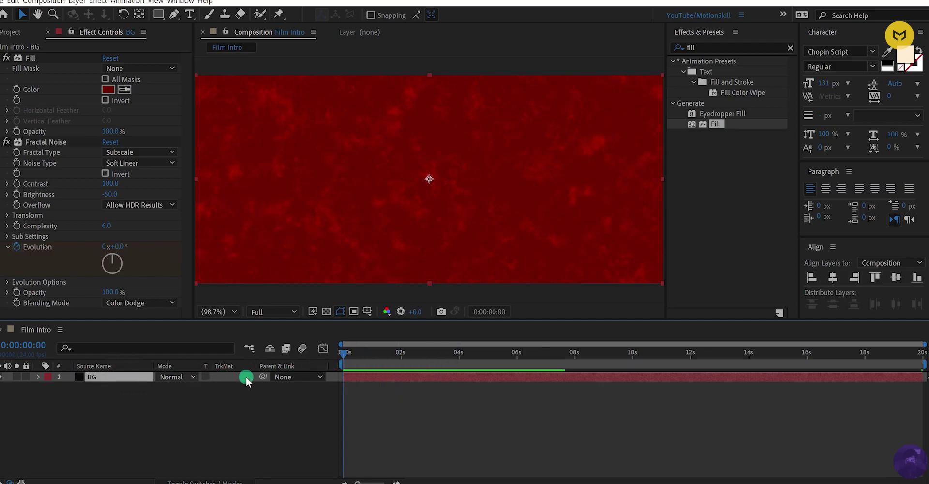
pyautogui.click(921, 365)
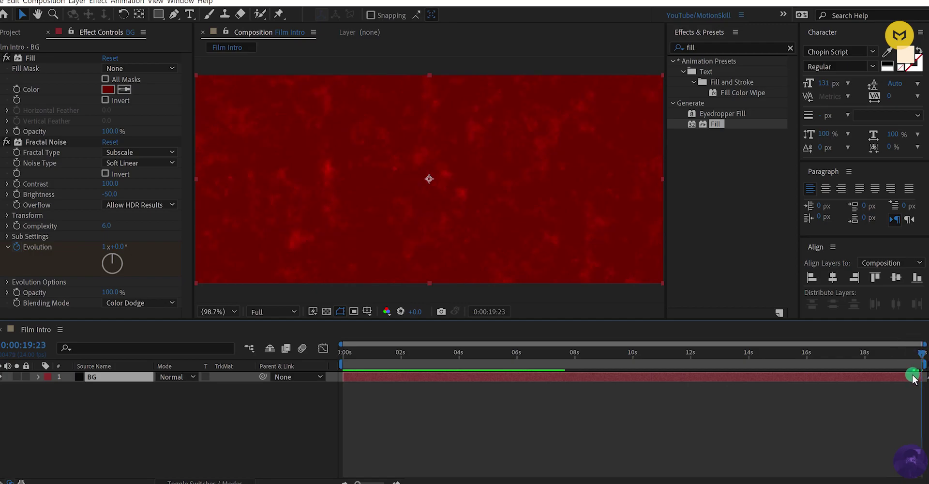
pyautogui.click(103, 247)
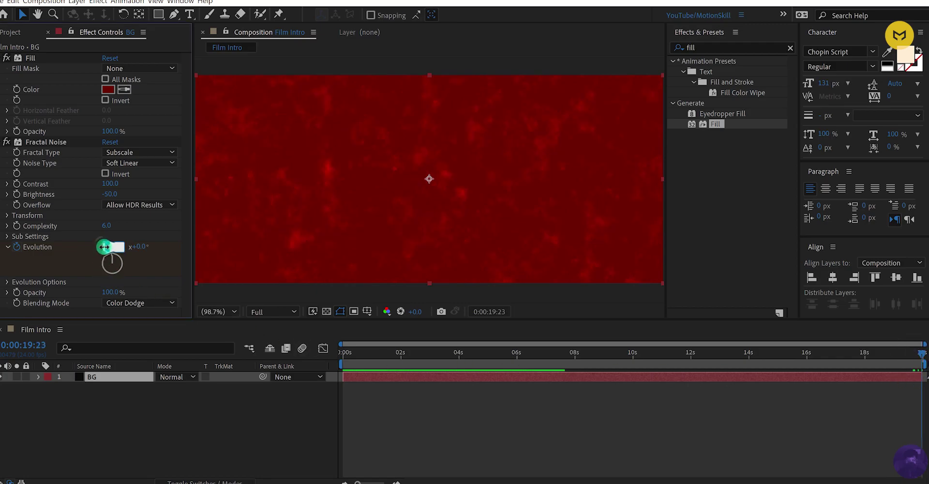
pyautogui.doubleClick(116, 247)
pyautogui.click(86, 249)
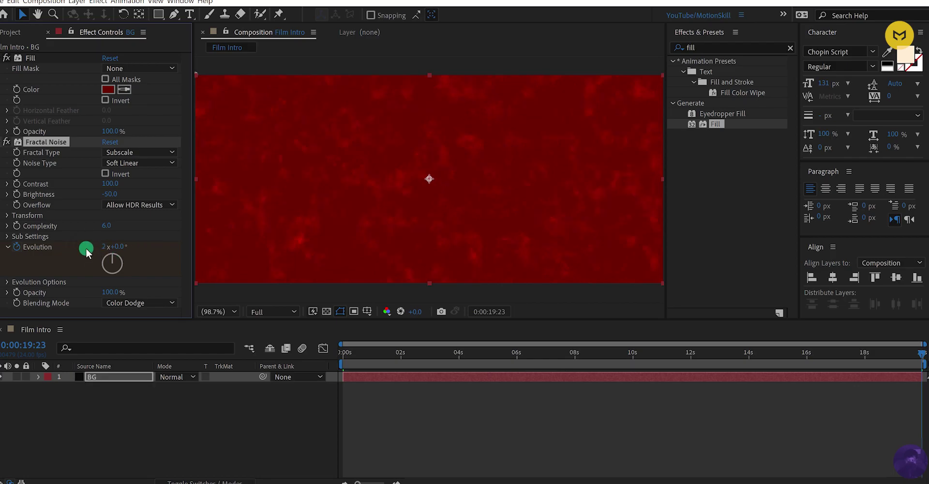
# Step: Preview the noise motion again and set Fractal Noise's contrast to 70, checking the look along the timeline
pyautogui.press('space')
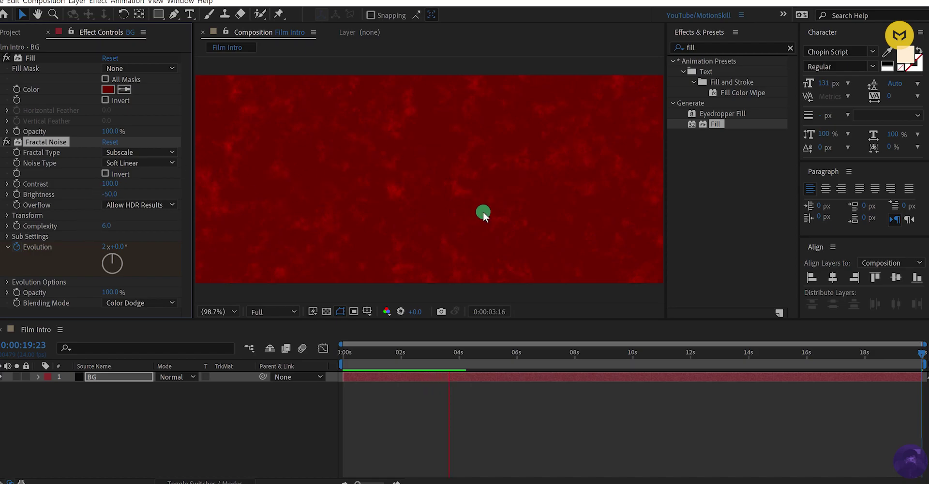
pyautogui.press('space')
pyautogui.moveTo(359, 353); pyautogui.dragTo(383, 362)
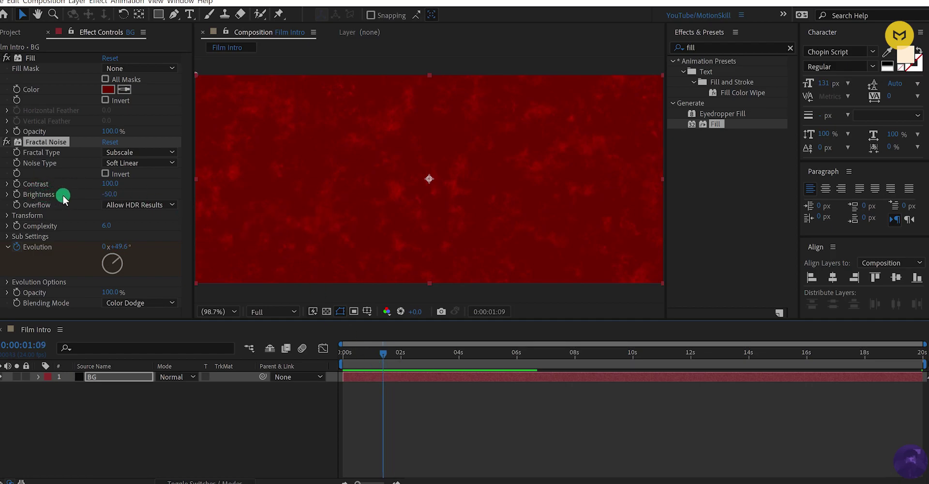
pyautogui.click(112, 184)
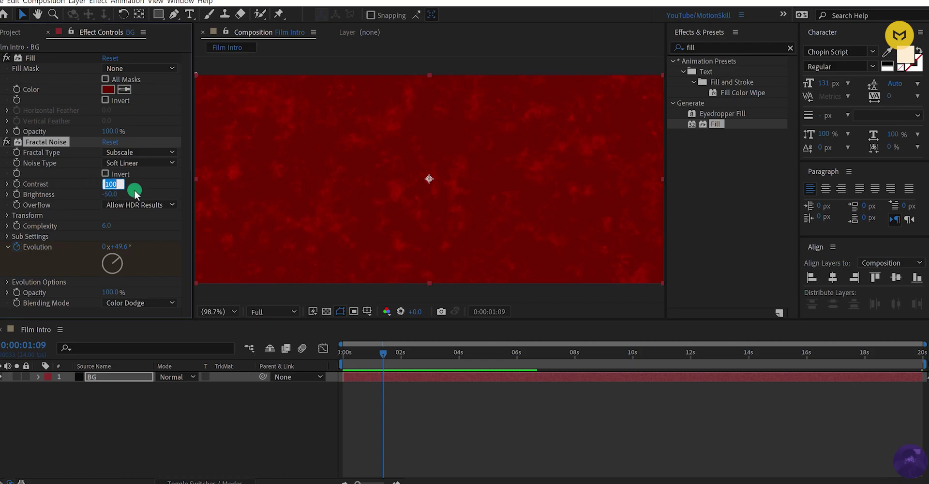
pyautogui.press('Return')
pyautogui.moveTo(351, 353); pyautogui.dragTo(510, 360)
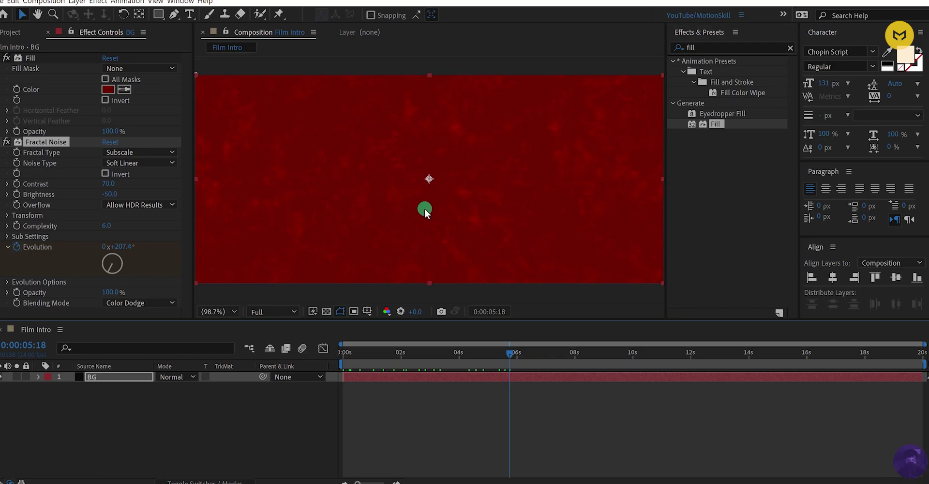
# Step: Import the Logo PNG file from the Film folder on the Desktop into the project as footage
pyautogui.click(198, 421)
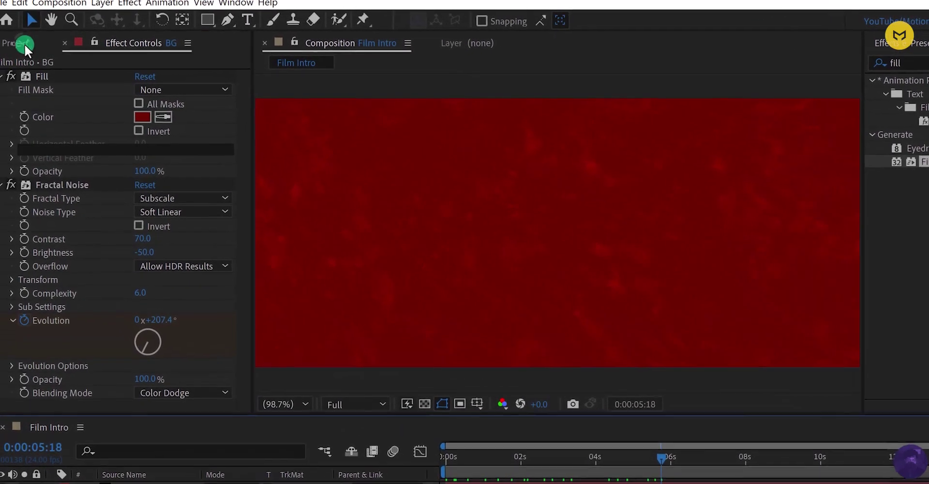
pyautogui.click(21, 43)
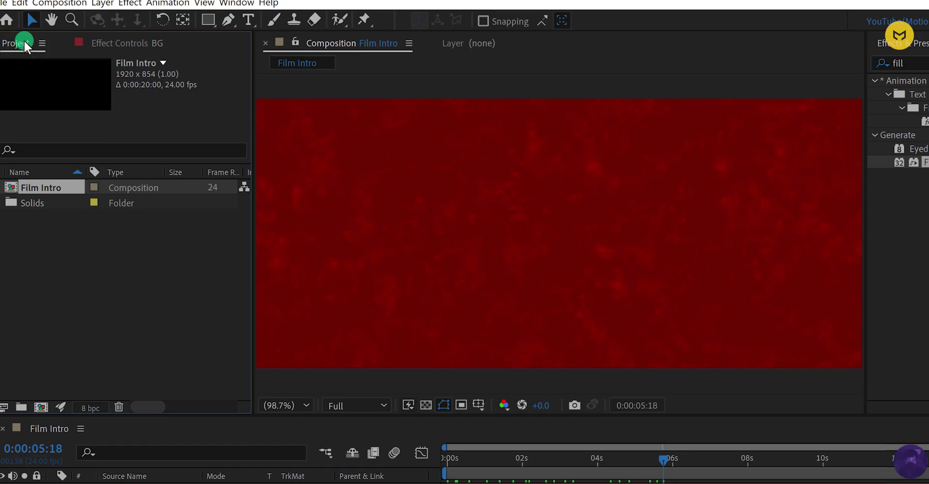
pyautogui.rightClick(71, 260)
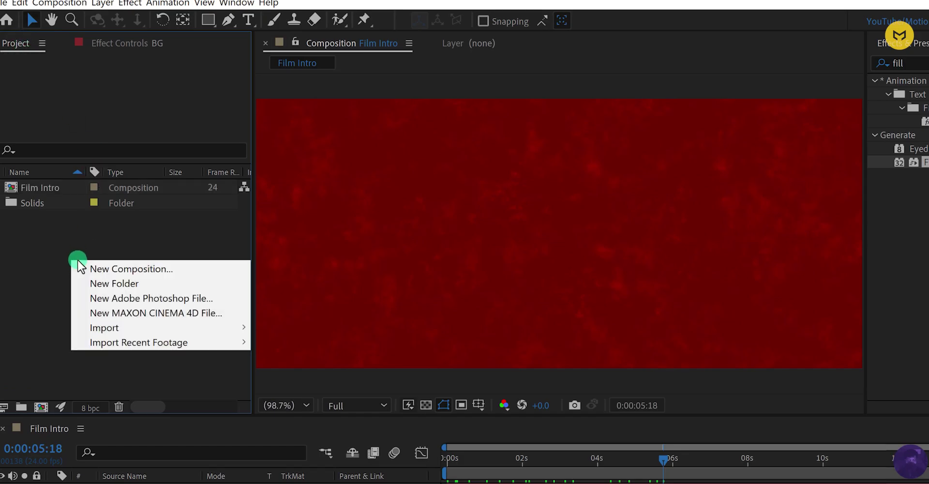
pyautogui.moveTo(162, 332)
pyautogui.click(291, 327)
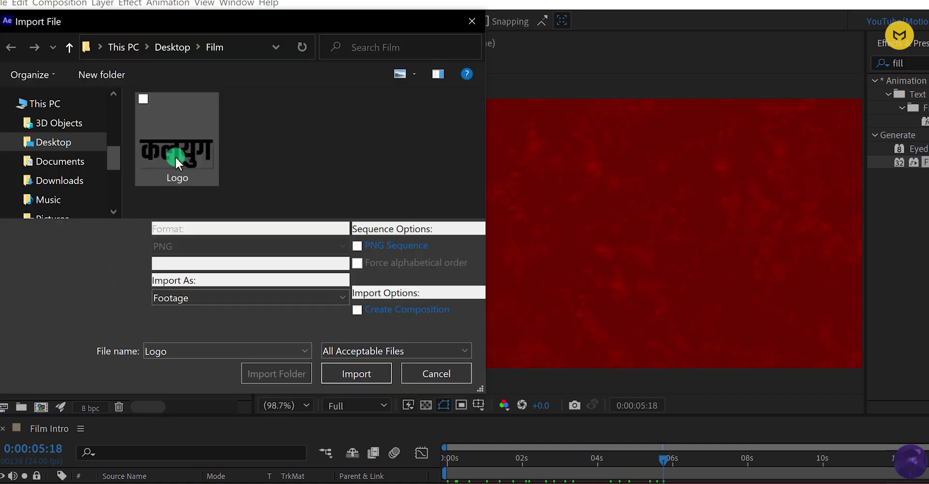
pyautogui.click(171, 155)
pyautogui.click(358, 375)
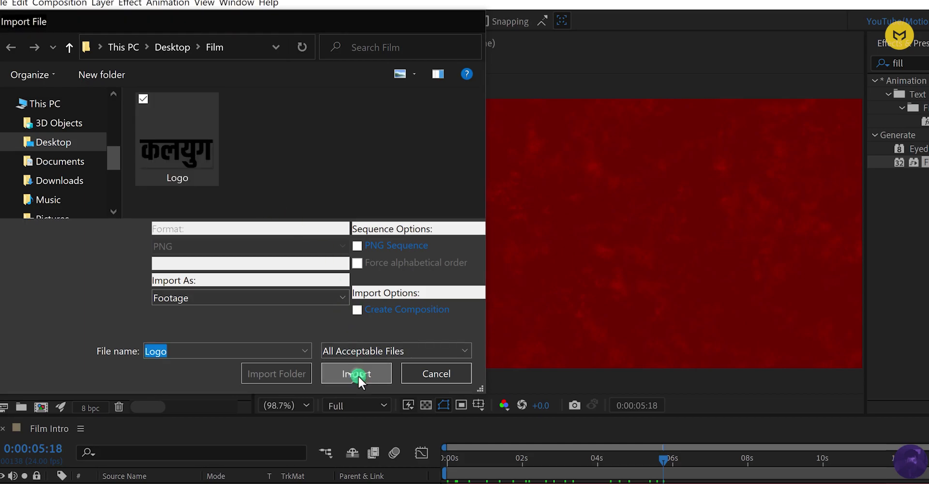
# Step: Add Logo.png to the Film Intro composition as a layer above BG
pyautogui.moveTo(60, 201); pyautogui.dragTo(161, 471)
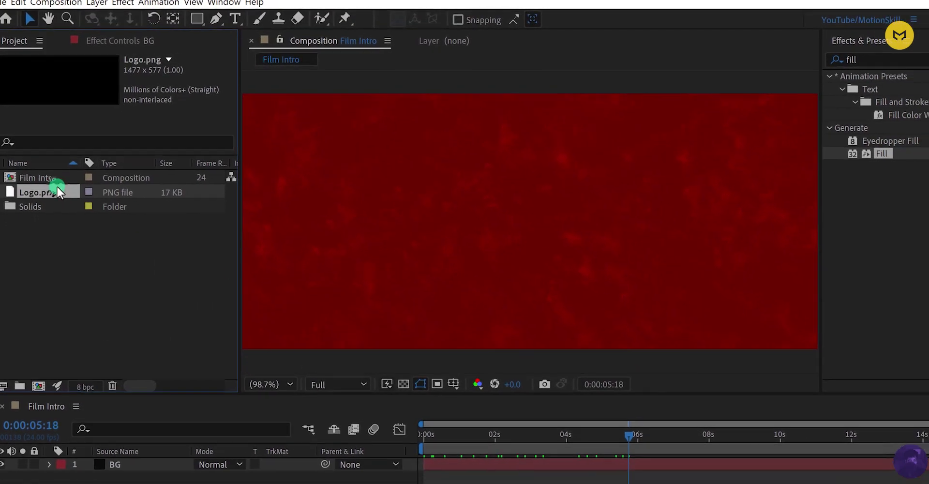
pyautogui.moveTo(131, 387); pyautogui.dragTo(116, 370)
pyautogui.click(99, 390)
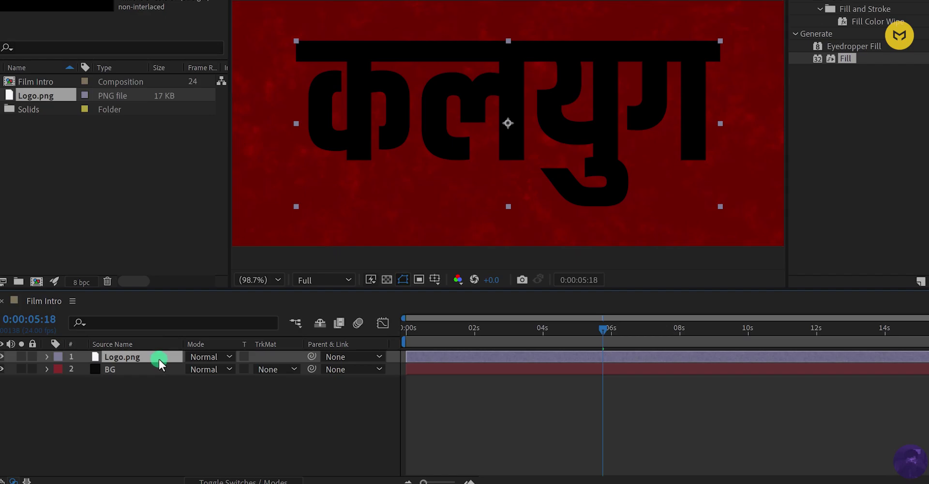
# Step: Scale the Logo.png layer to 36% and nudge the logo slightly down in the composition
pyautogui.press('s')
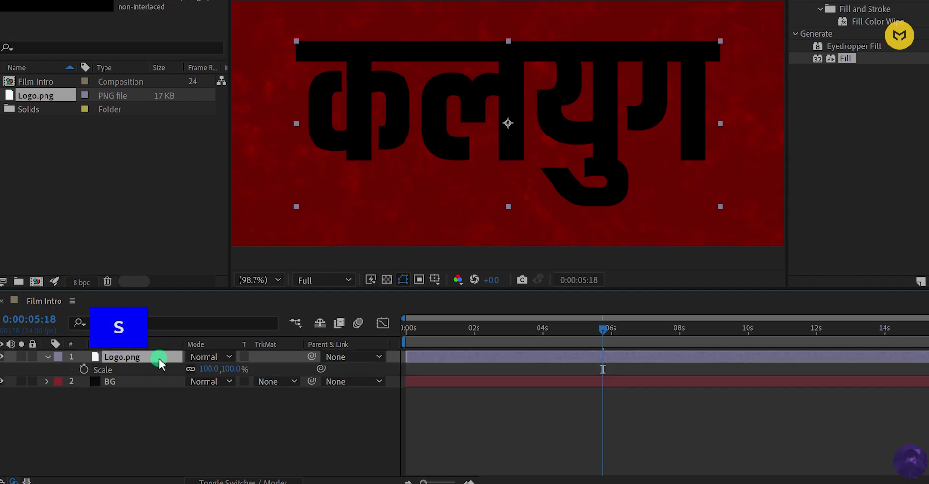
pyautogui.moveTo(230, 370); pyautogui.dragTo(189, 372)
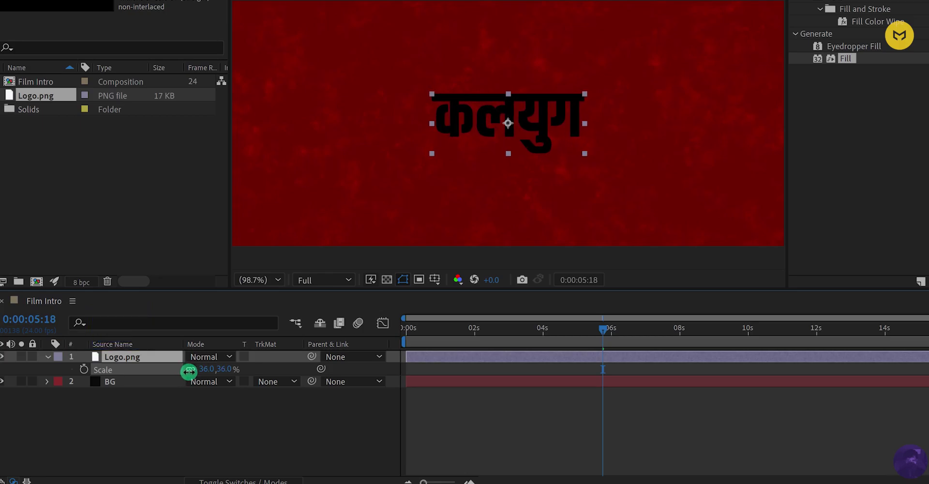
pyautogui.click(169, 356)
pyautogui.click(514, 154)
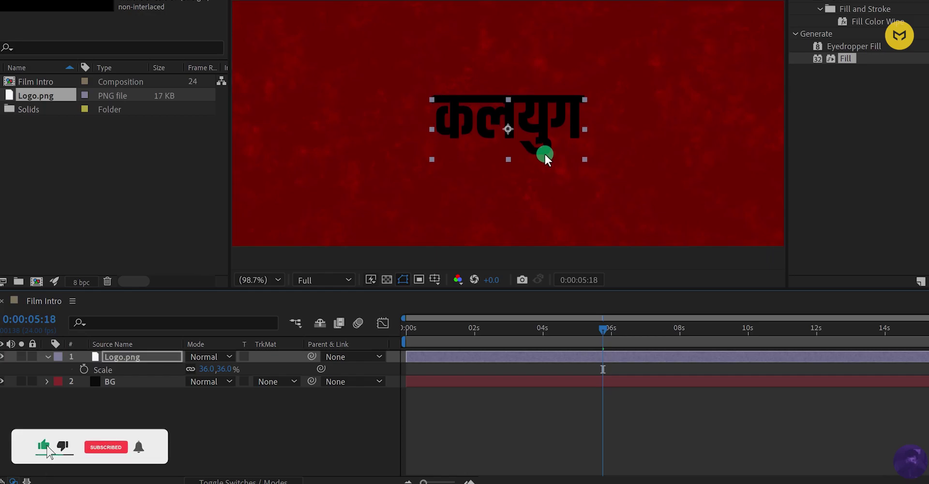
pyautogui.hotkey('shift', 'Down')
pyautogui.press('Down')
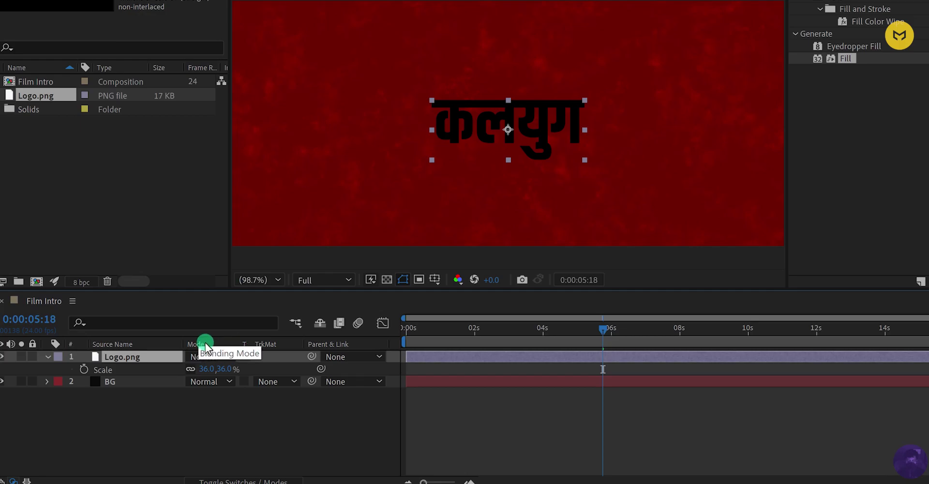
# Step: Show the Switches column in the Film Intro timeline
pyautogui.rightClick(158, 343)
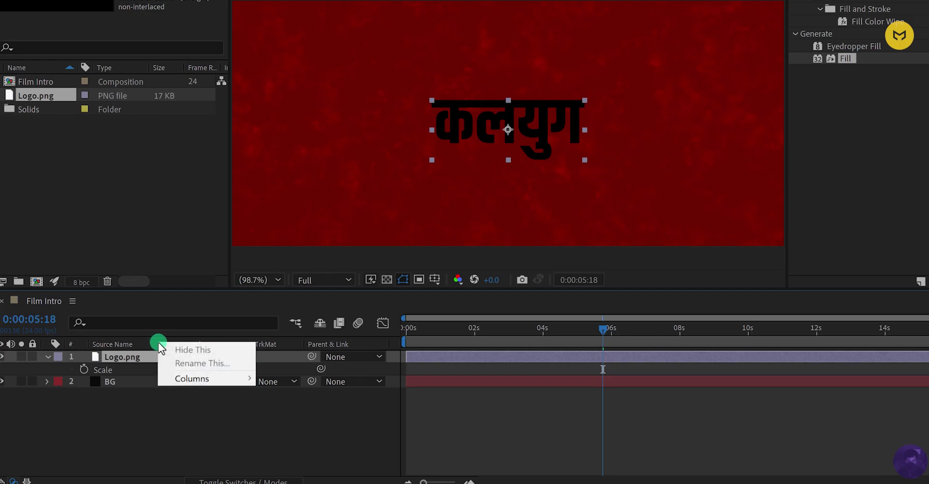
pyautogui.moveTo(219, 373)
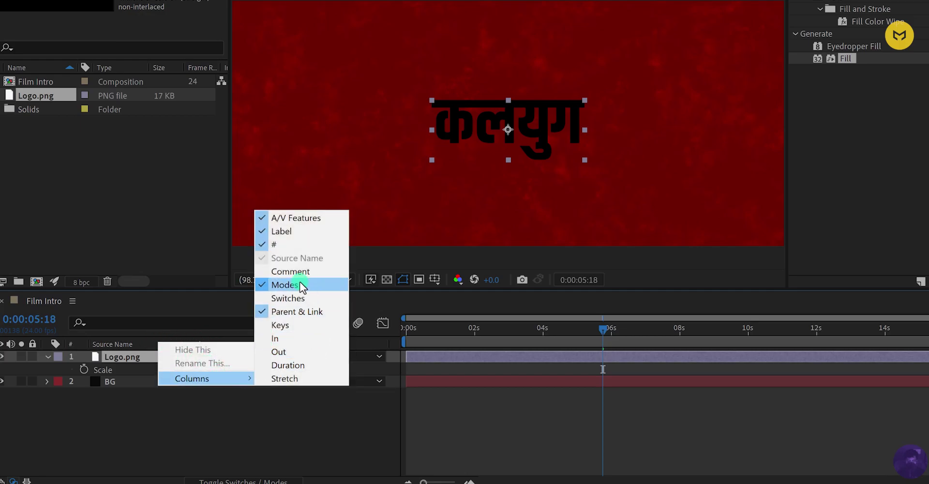
pyautogui.click(312, 299)
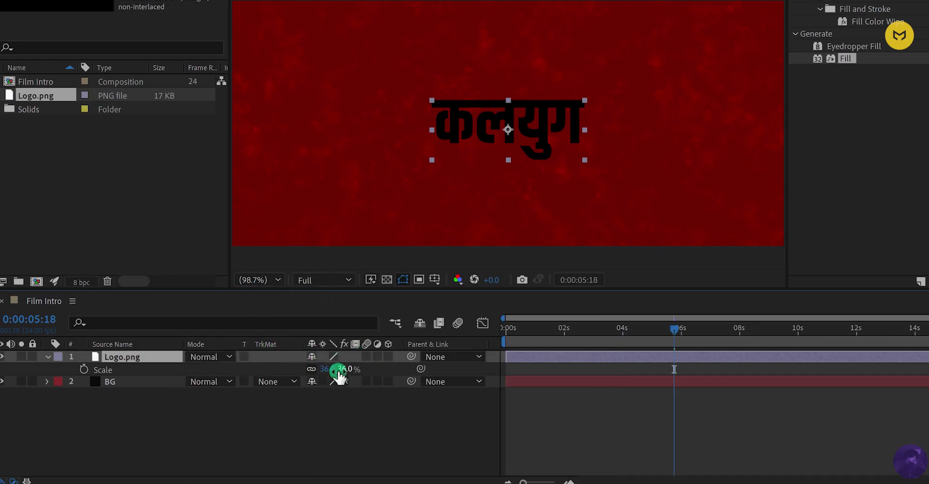
# Step: Set the Logo.png layer's blending mode to Overlay and inspect the logo up close
pyautogui.click(201, 357)
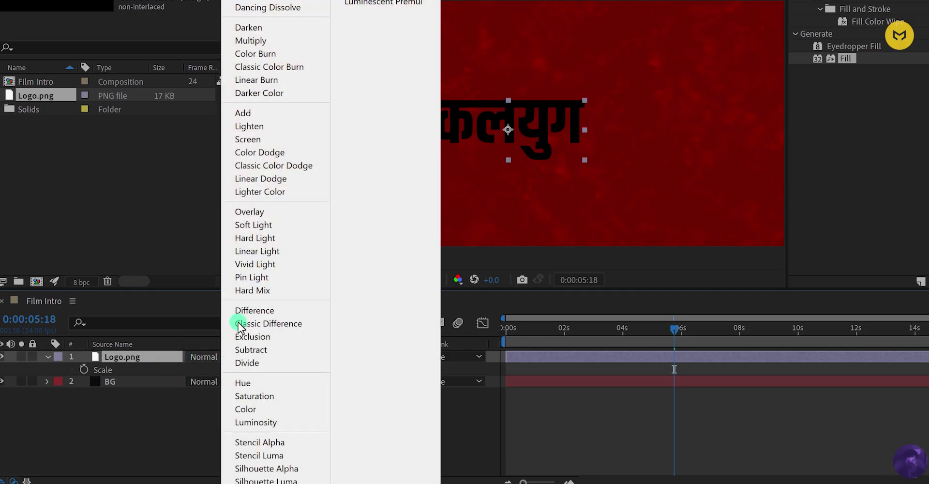
pyautogui.click(266, 213)
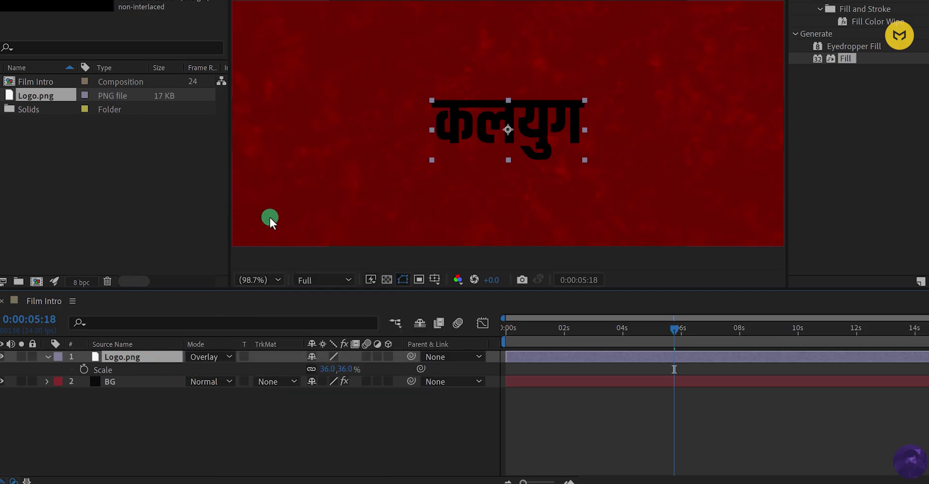
pyautogui.scroll(3, 471, 132)
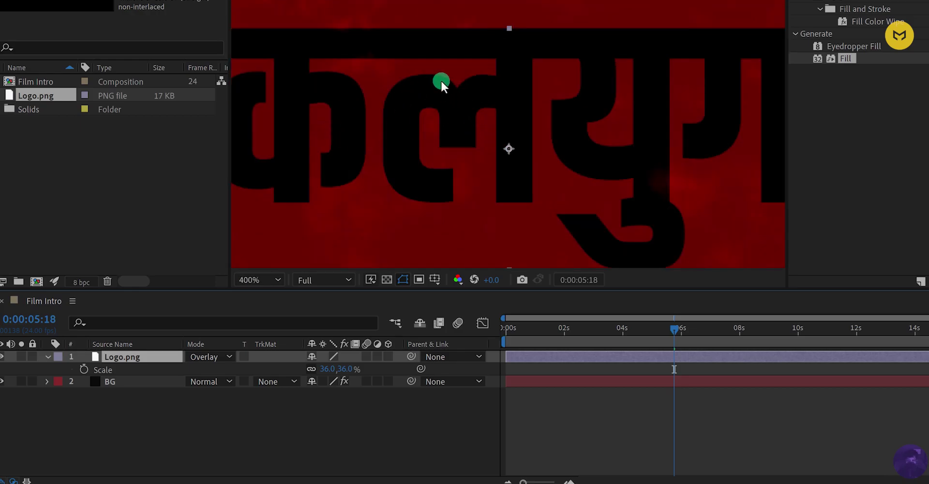
pyautogui.scroll(-1, 483, 141)
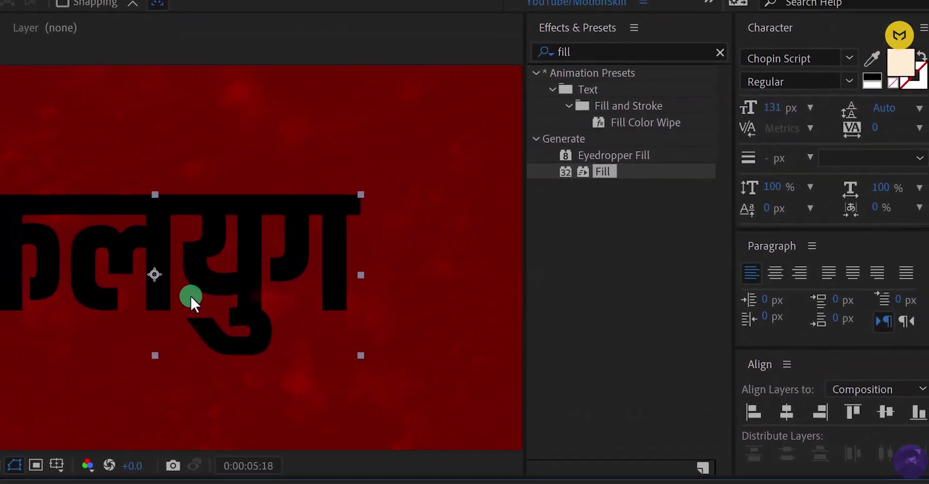
# Step: Apply the Fill effect to the Logo.png layer and set its color to dark red 400000
pyautogui.click(718, 14)
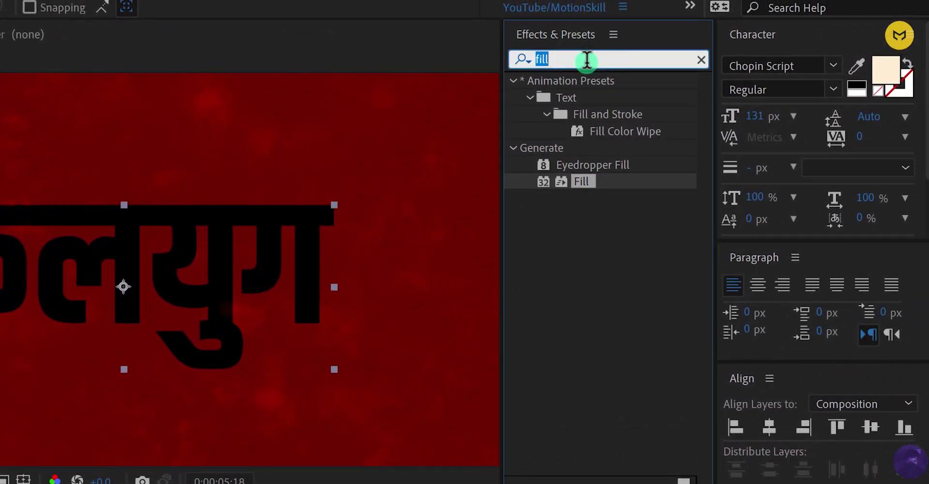
pyautogui.moveTo(567, 186); pyautogui.dragTo(426, 193)
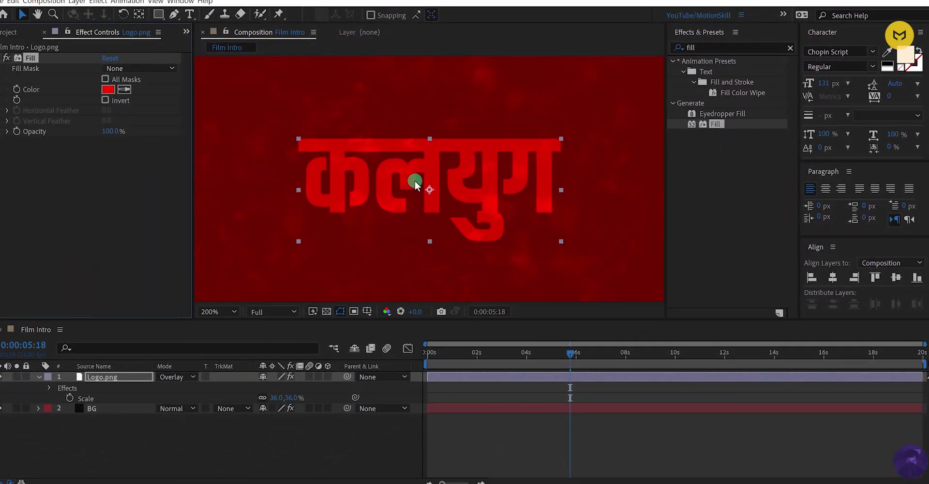
pyautogui.click(110, 89)
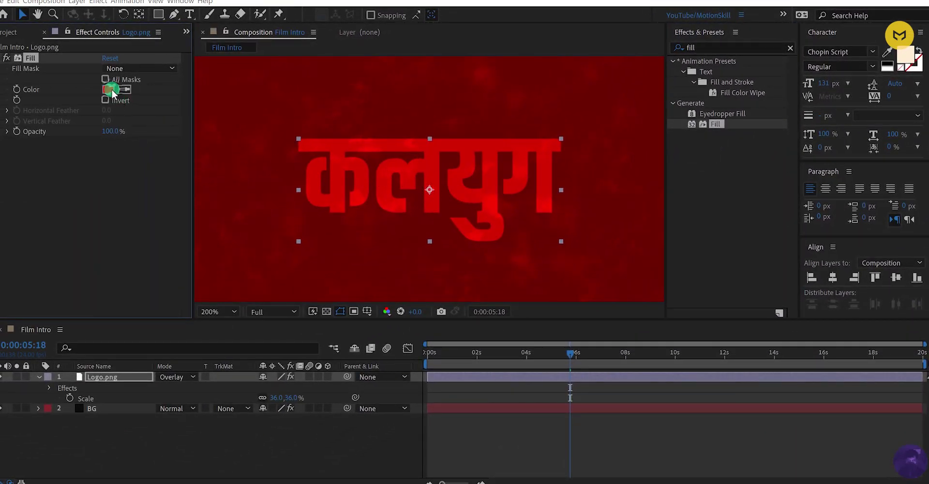
pyautogui.moveTo(98, 230); pyautogui.dragTo(216, 324)
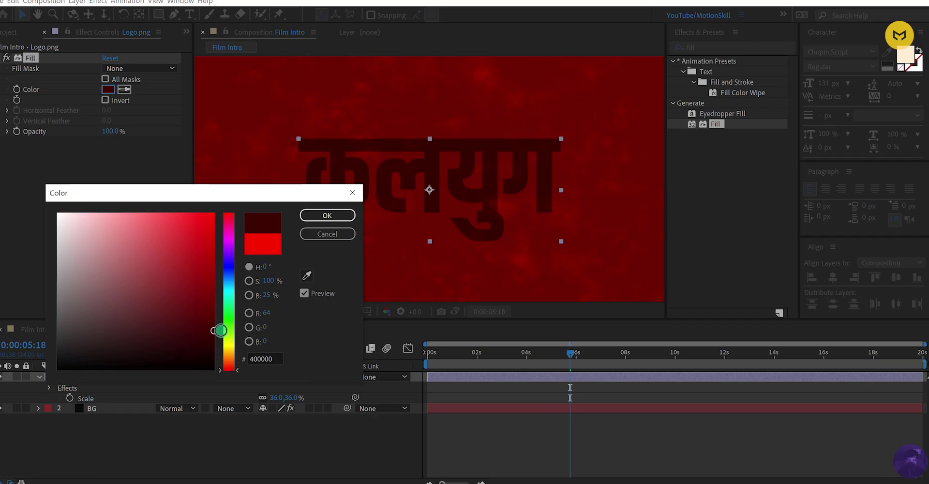
pyautogui.click(333, 218)
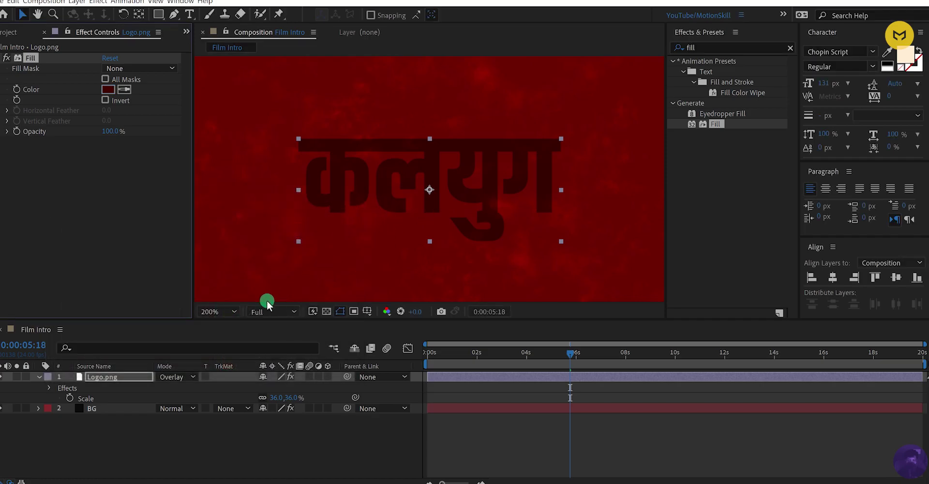
# Step: Fit the whole composition in view, scrub the timeline to check the logo over the background, and return to 0:00:00:00
pyautogui.click(220, 312)
pyautogui.click(238, 106)
pyautogui.moveTo(479, 364); pyautogui.dragTo(629, 374)
pyautogui.click(448, 364)
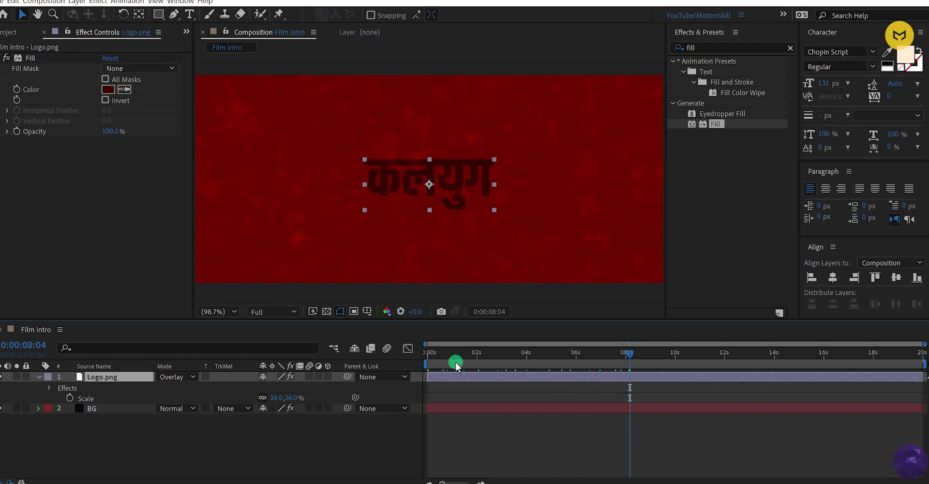
pyautogui.moveTo(446, 356); pyautogui.dragTo(431, 374)
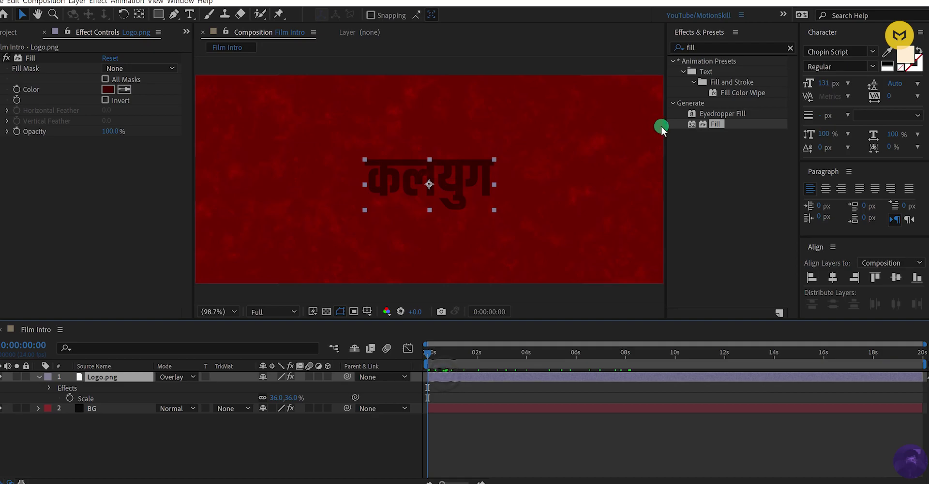
# Step: Apply the Linear Wipe effect to the Logo.png layer, set its Transition Completion to 17%, and view the logo up close
pyautogui.click(710, 47)
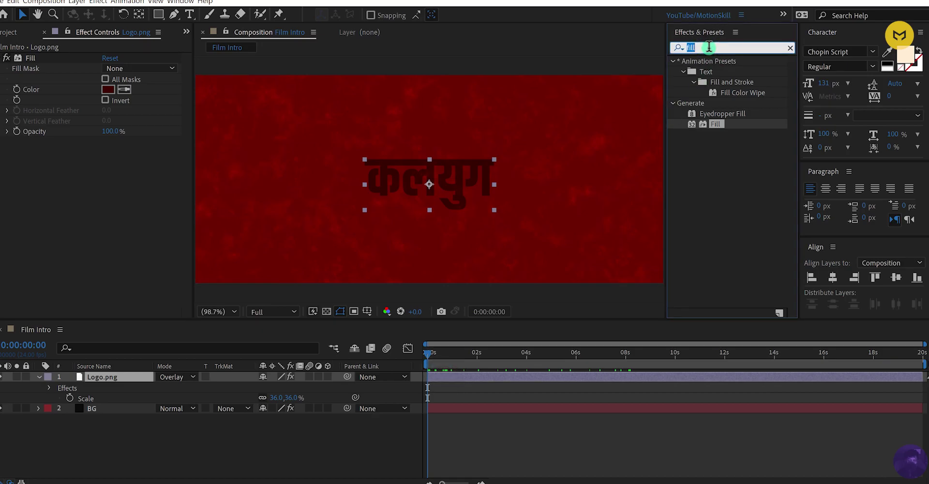
pyautogui.write('linea')
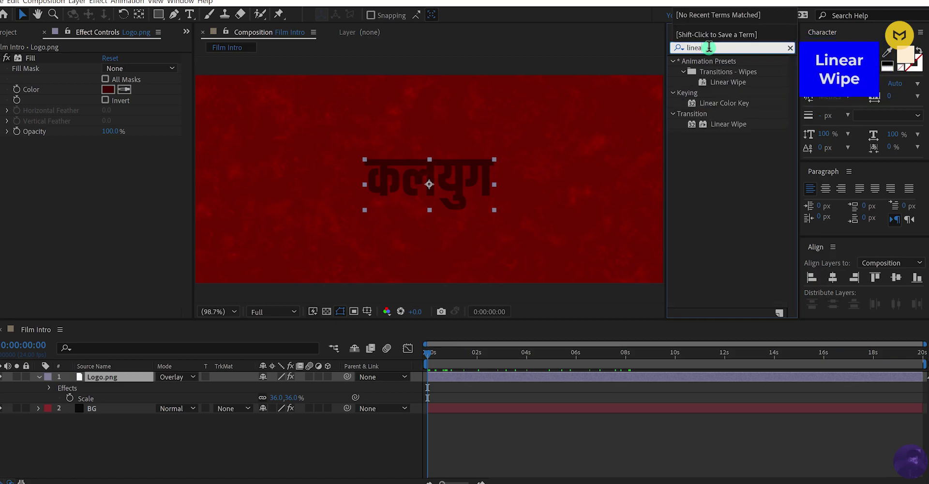
pyautogui.moveTo(728, 125); pyautogui.dragTo(428, 193)
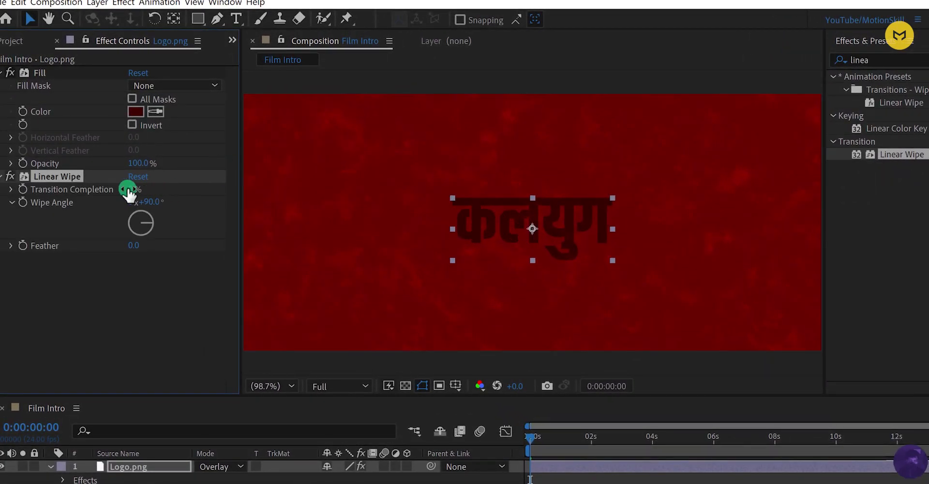
pyautogui.moveTo(131, 190)
pyautogui.mouseDown()
pyautogui.moveTo(164, 193)
pyautogui.moveTo(141, 188)
pyautogui.mouseUp()
pyautogui.click(491, 221)
pyautogui.press('.')
pyautogui.press('.')
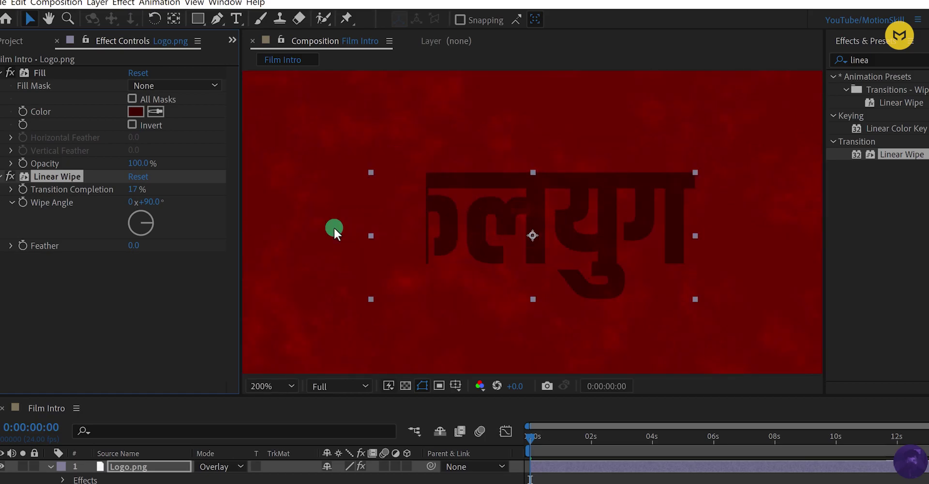
# Step: Set the Linear Wipe Feather to 200 and test the soft edge with Transition Completion at 23%
pyautogui.moveTo(132, 247); pyautogui.dragTo(269, 245)
pyautogui.click(140, 245)
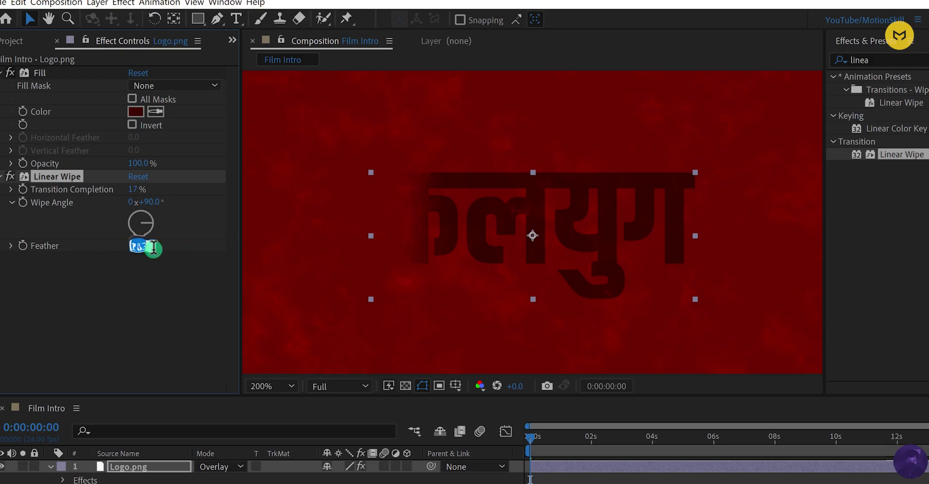
pyautogui.write('200')
pyautogui.press('Return')
pyautogui.moveTo(138, 189)
pyautogui.mouseDown()
pyautogui.moveTo(188, 190)
pyautogui.moveTo(124, 197)
pyautogui.mouseUp()
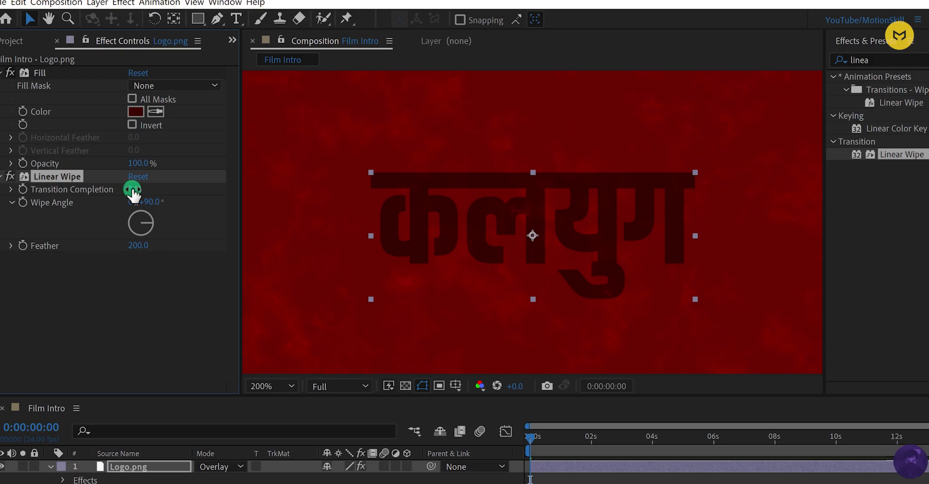
pyautogui.moveTo(137, 189); pyautogui.dragTo(153, 192)
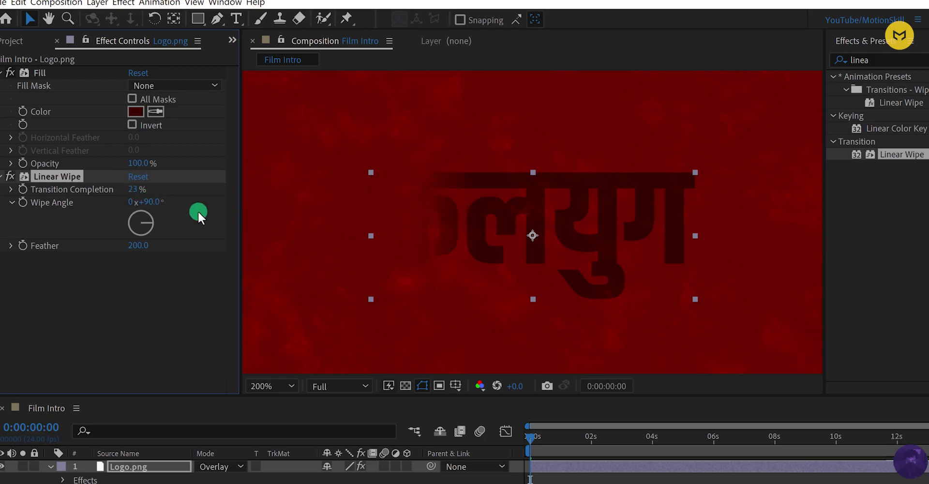
# Step: Set the Linear Wipe's Wipe Angle to 200°
pyautogui.moveTo(160, 206); pyautogui.dragTo(253, 212)
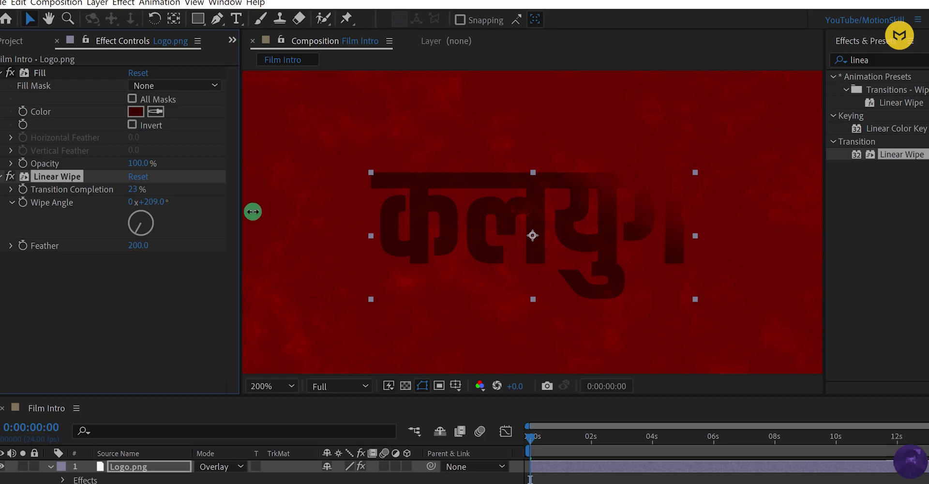
pyautogui.click(159, 204)
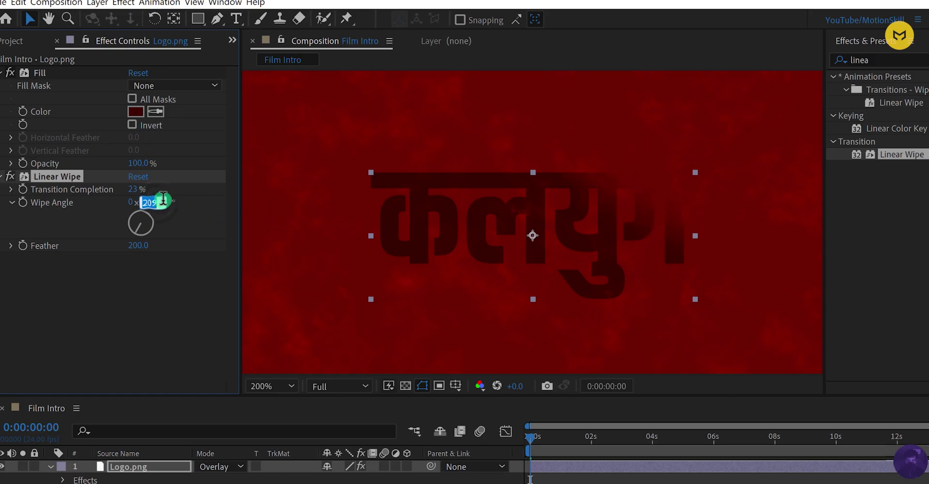
pyautogui.write('2')
pyautogui.press('Return')
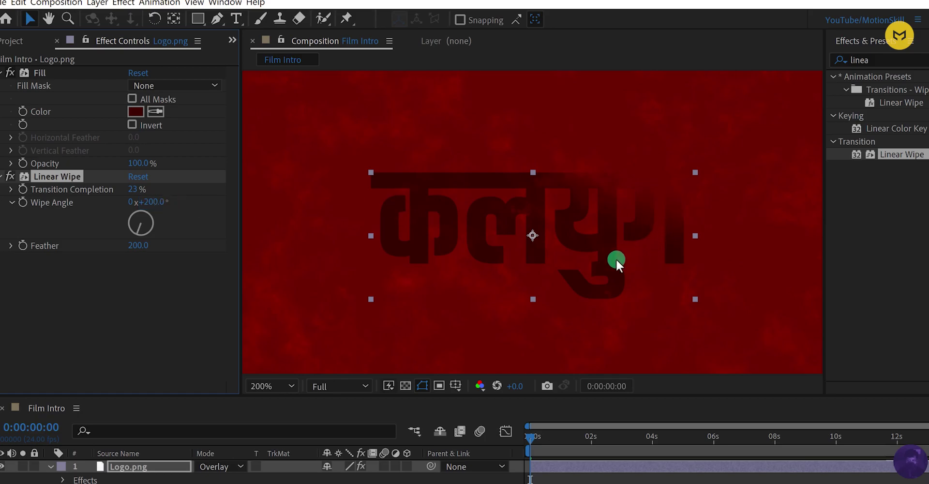
# Step: Keyframe the Linear Wipe's Transition Completion from 100% at 0:00:00:00 to 0% at 0:00:05:23
pyautogui.moveTo(131, 190); pyautogui.dragTo(158, 194)
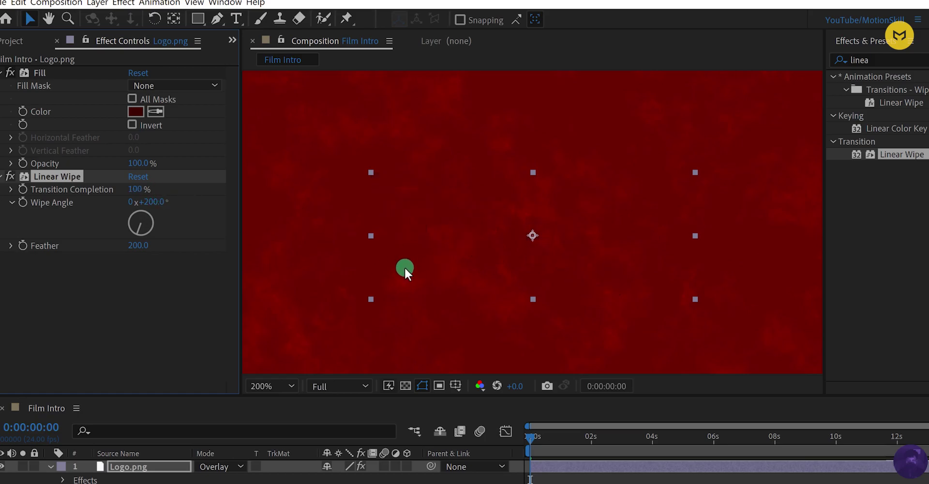
pyautogui.click(22, 189)
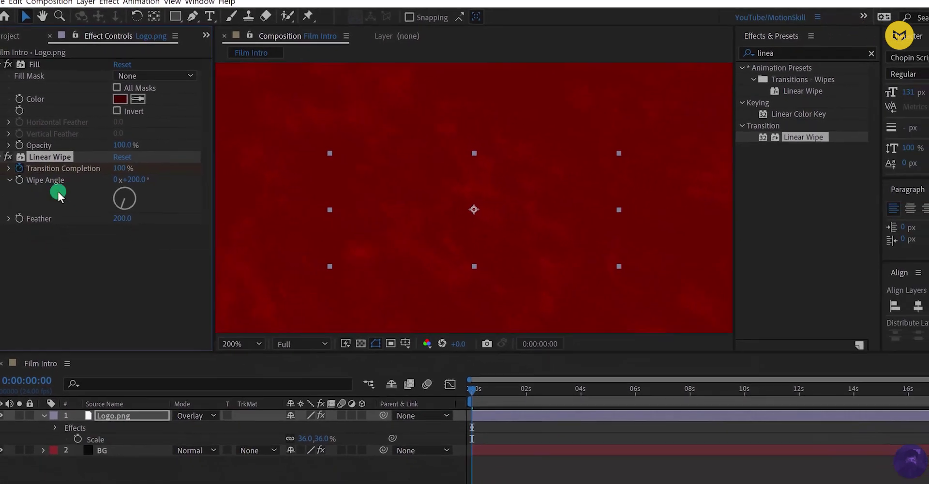
pyautogui.moveTo(474, 390); pyautogui.dragTo(461, 406)
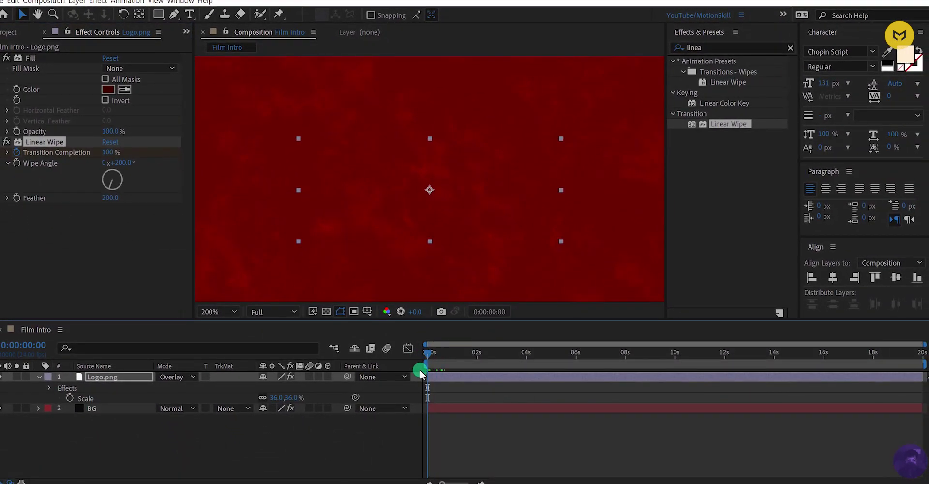
pyautogui.click(575, 357)
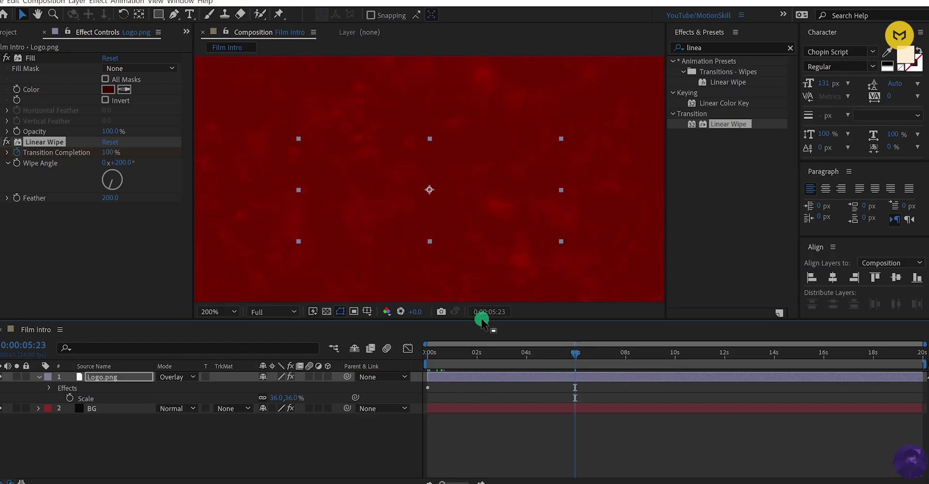
pyautogui.moveTo(110, 153); pyautogui.dragTo(63, 171)
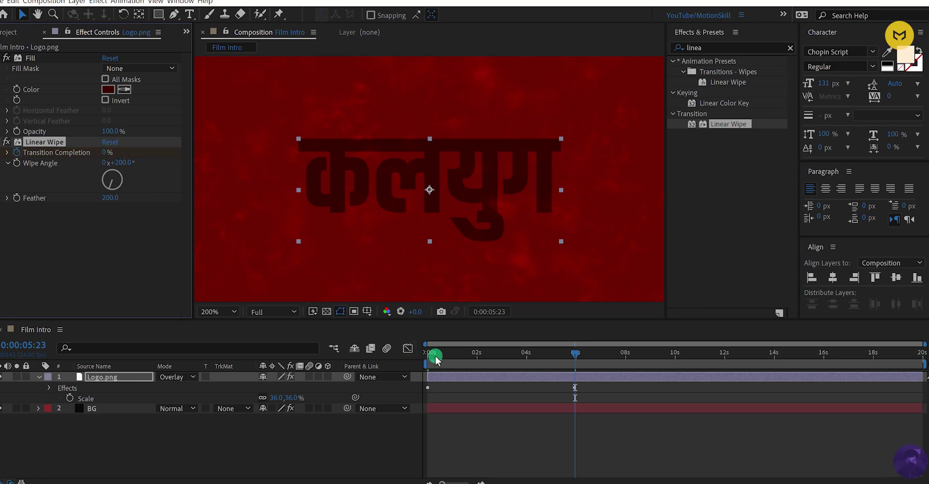
# Step: Preview the logo wipe from the start, fit the composition in view, scrub through the reveal, and return to 0:00:00:00
pyautogui.click(429, 352)
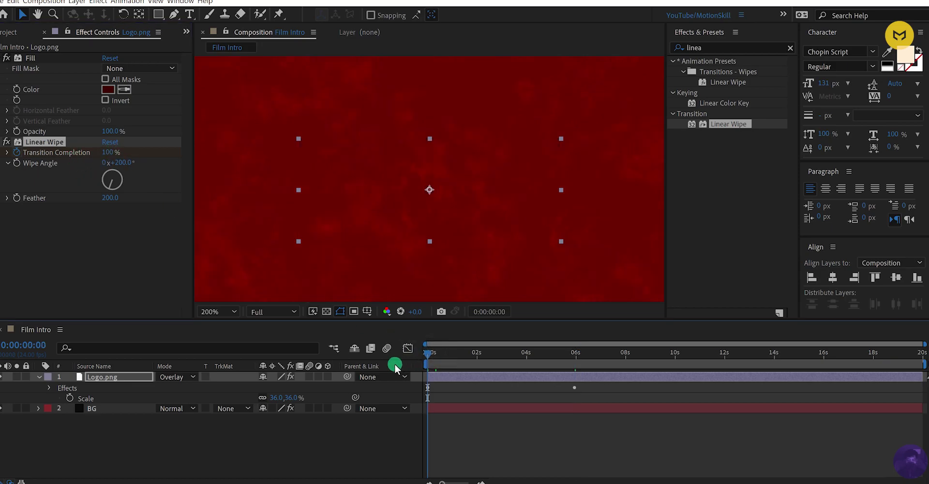
pyautogui.press('space')
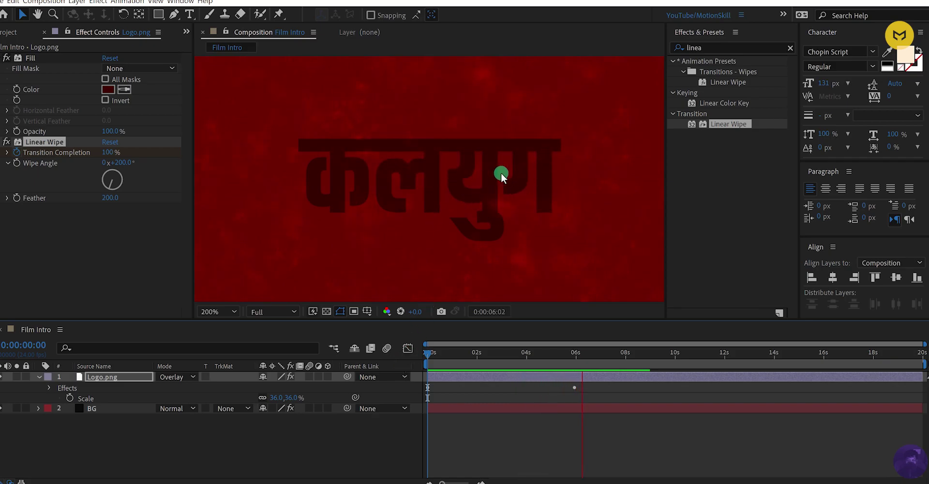
pyautogui.press('space')
pyautogui.click(221, 309)
pyautogui.click(237, 107)
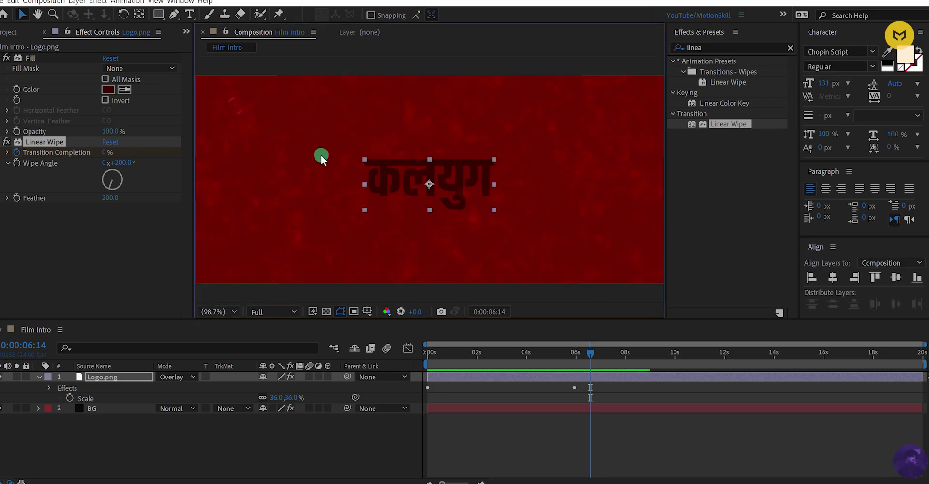
pyautogui.click(394, 431)
pyautogui.moveTo(471, 356); pyautogui.dragTo(561, 375)
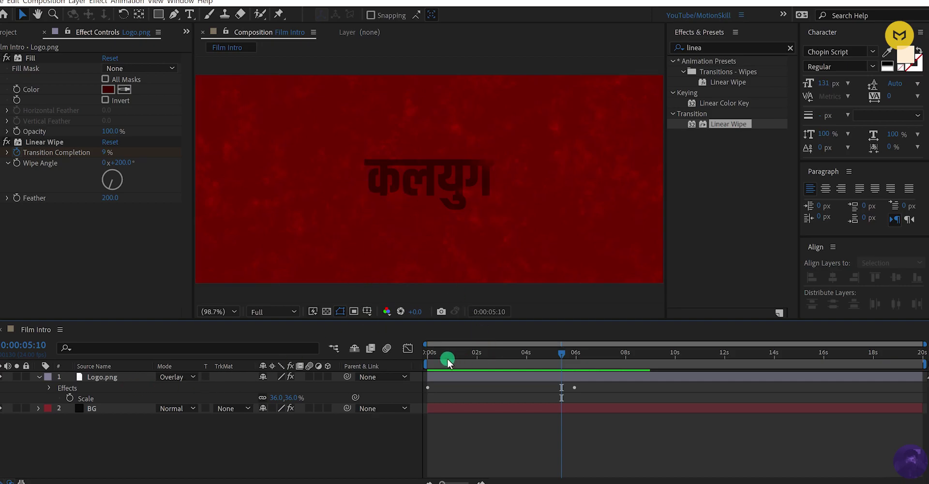
pyautogui.moveTo(432, 352); pyautogui.dragTo(408, 353)
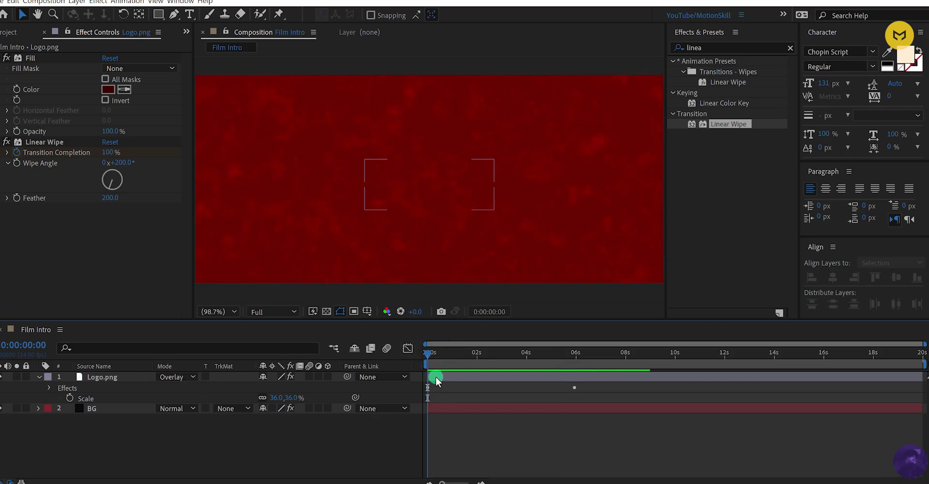
# Step: Keyframe the Logo.png layer's Scale from 36% at 0:00:00:00 to 45% at 0:00:19:23
pyautogui.click(104, 378)
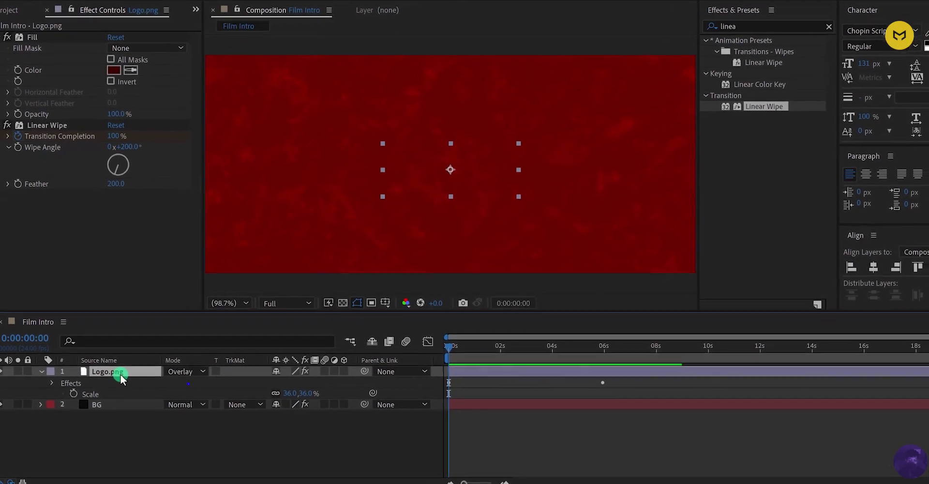
pyautogui.press('s')
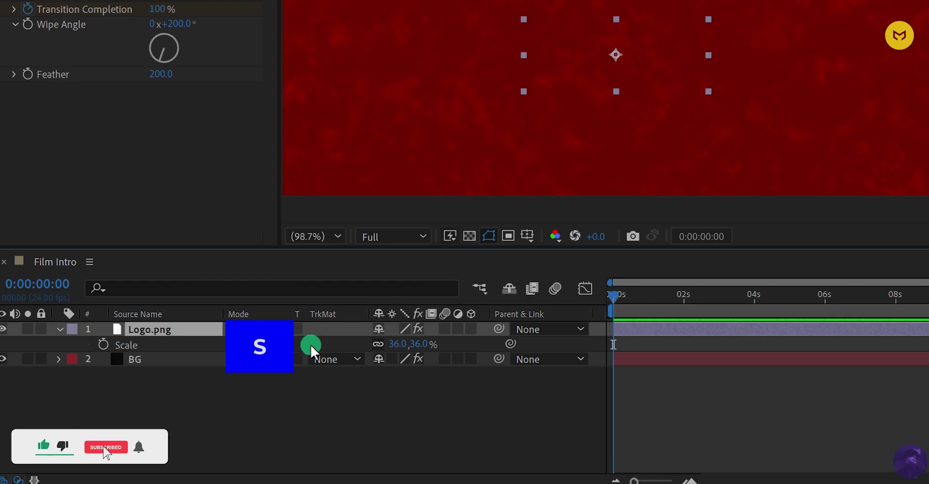
pyautogui.moveTo(614, 292); pyautogui.dragTo(614, 322)
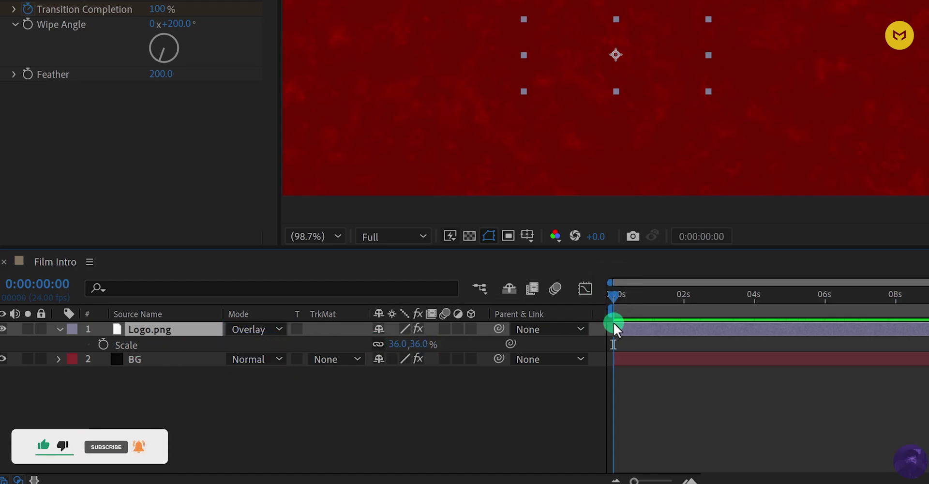
pyautogui.click(102, 345)
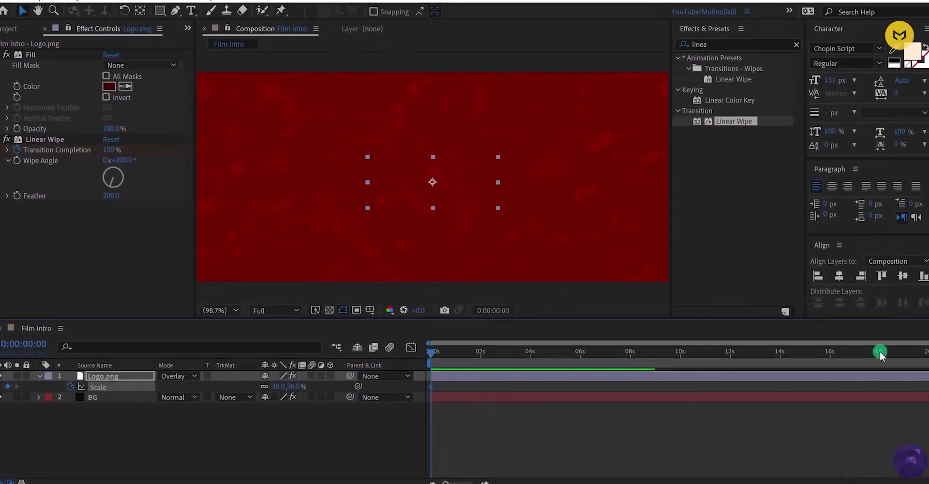
pyautogui.moveTo(880, 352); pyautogui.dragTo(923, 366)
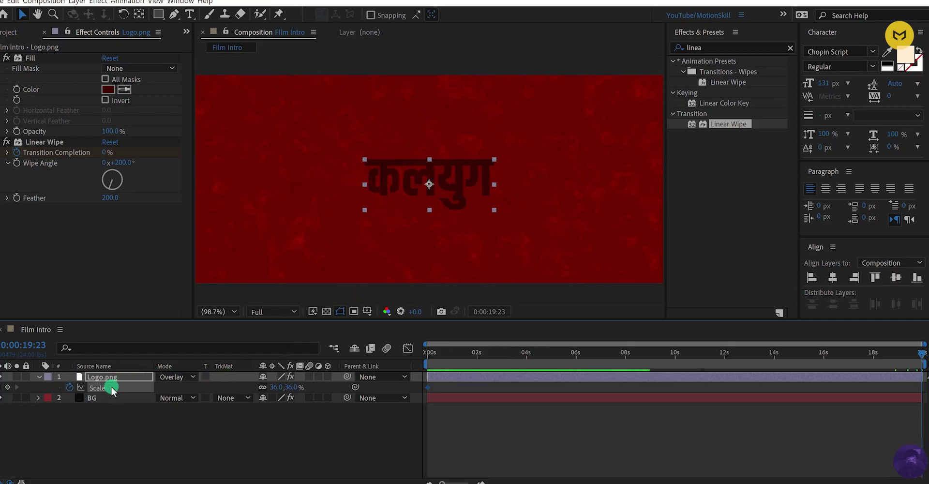
pyautogui.click(293, 387)
pyautogui.press('Return')
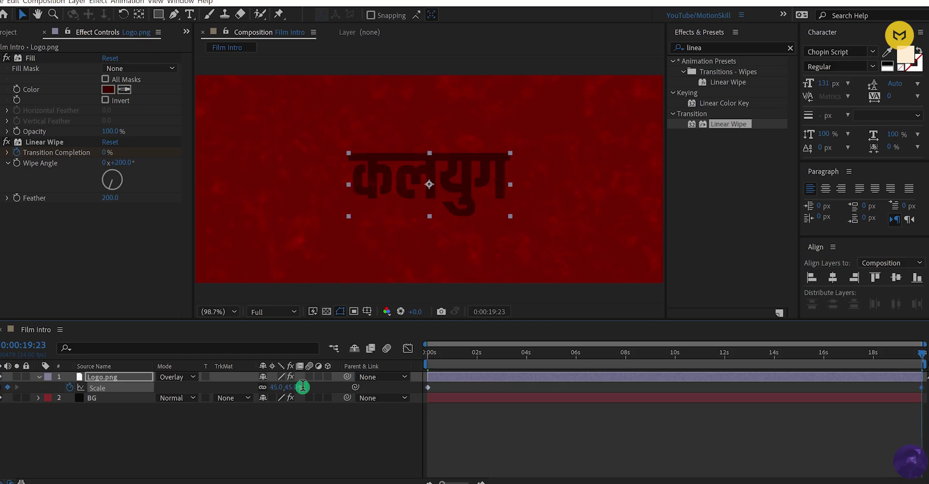
# Step: Set the logo's ending Scale keyframe at 0:00:19:23 to 40% and preview the scaling animation
pyautogui.moveTo(433, 357); pyautogui.dragTo(922, 357)
pyautogui.click(290, 387)
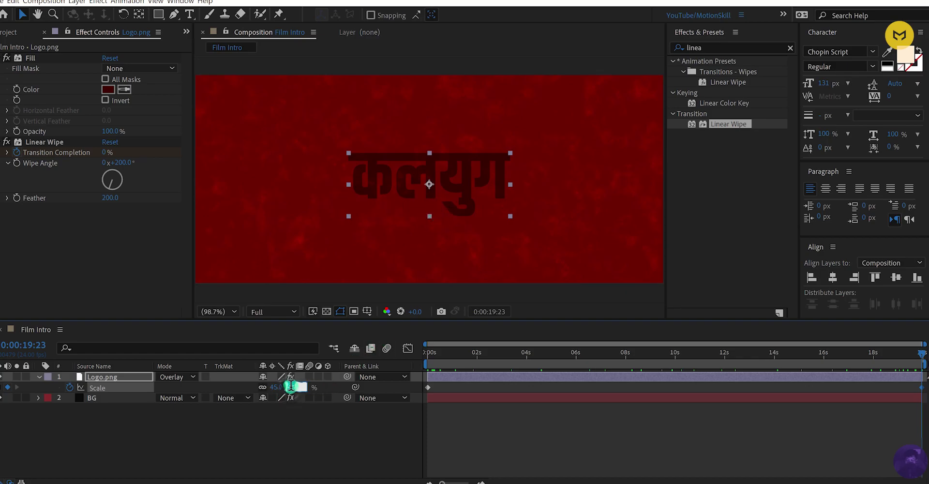
pyautogui.write('40')
pyautogui.press('Return')
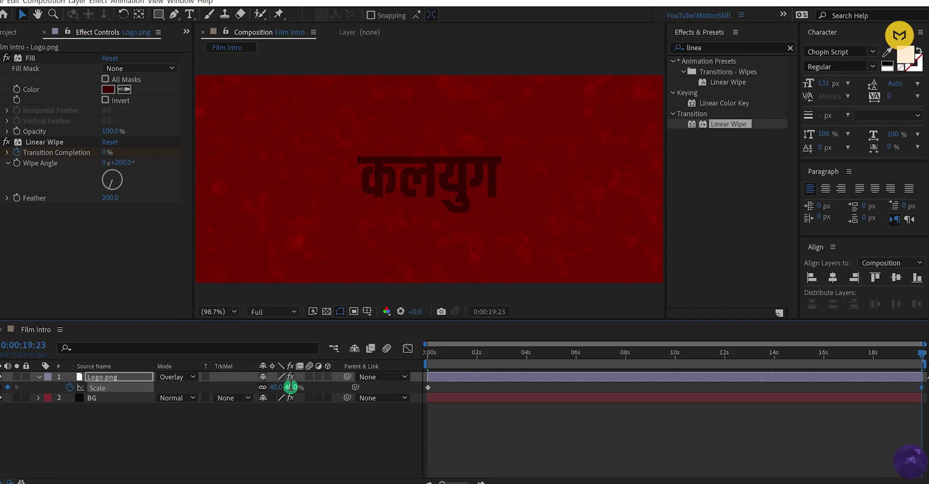
pyautogui.press('space')
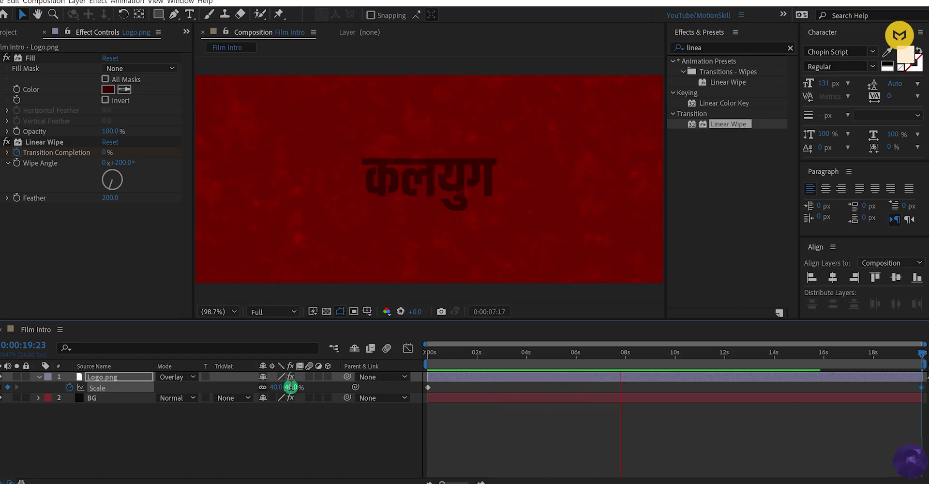
pyautogui.press('space')
pyautogui.moveTo(441, 355); pyautogui.dragTo(916, 378)
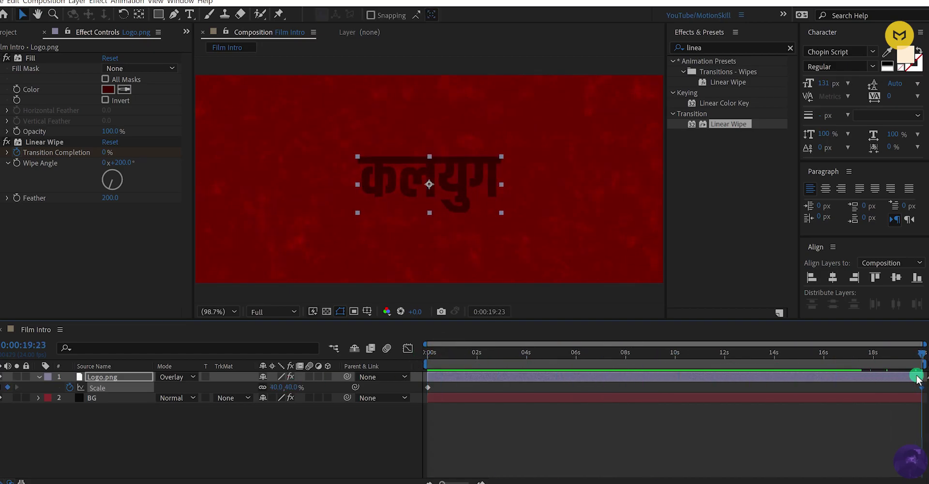
# Step: Set the logo's ending Scale keyframe at 0:00:19:23 to 42% and inspect the logo up close at 0:00:09:16
pyautogui.click(290, 388)
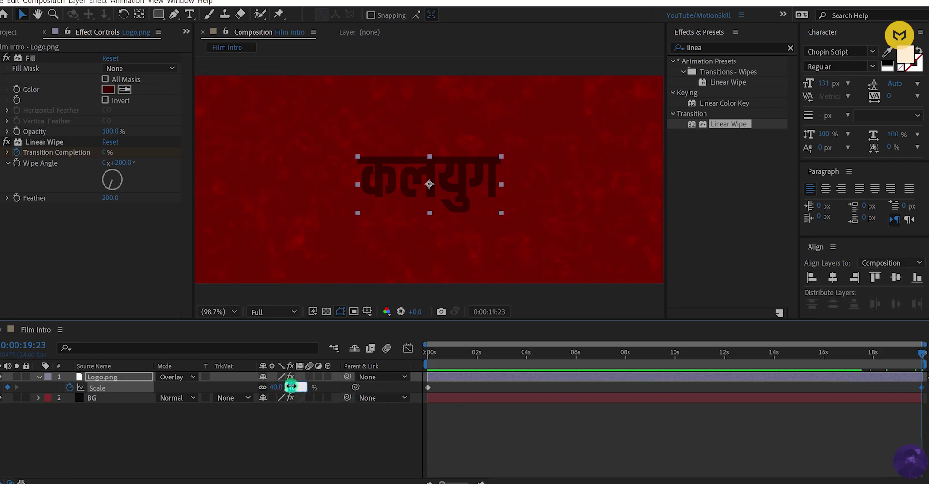
pyautogui.write('42')
pyautogui.press('Return')
pyautogui.moveTo(437, 358); pyautogui.dragTo(667, 369)
pyautogui.press('.')
pyautogui.press('.')
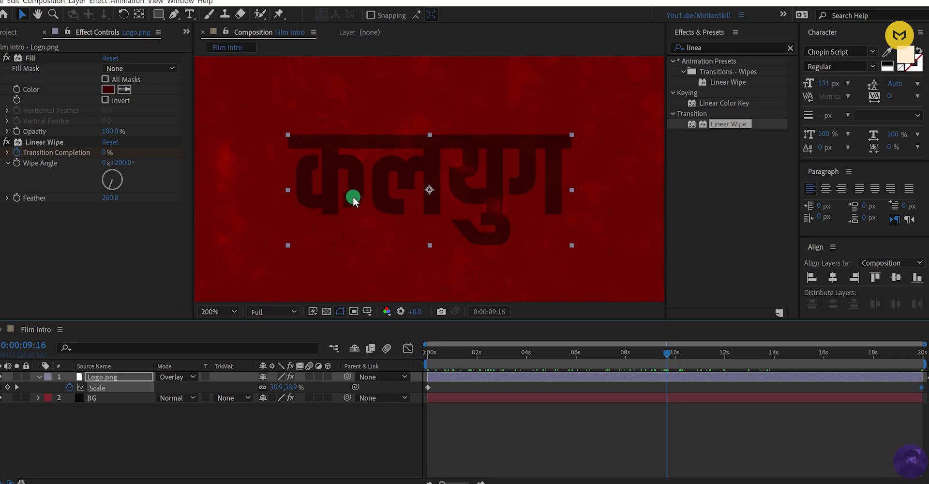
# Step: Add the Turbulent Displace effect to the Logo.png layer and place it above the Fill effect
pyautogui.click(130, 377)
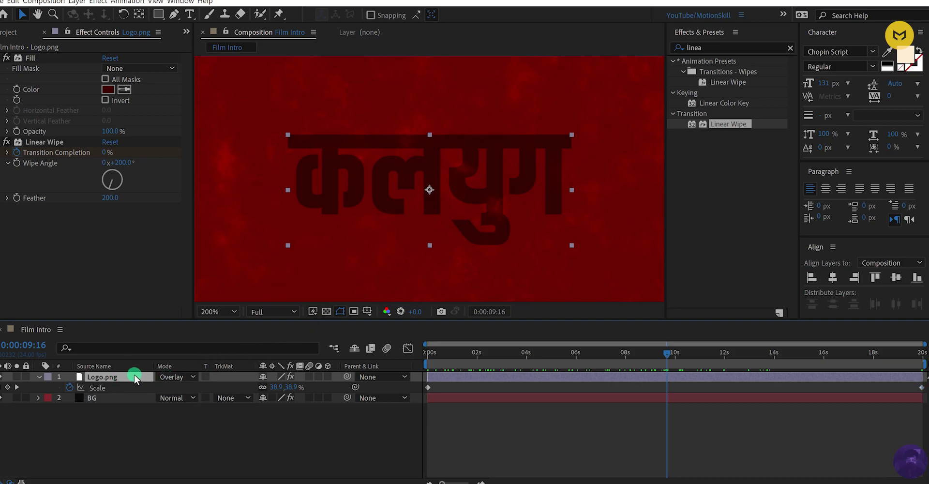
pyautogui.click(722, 47)
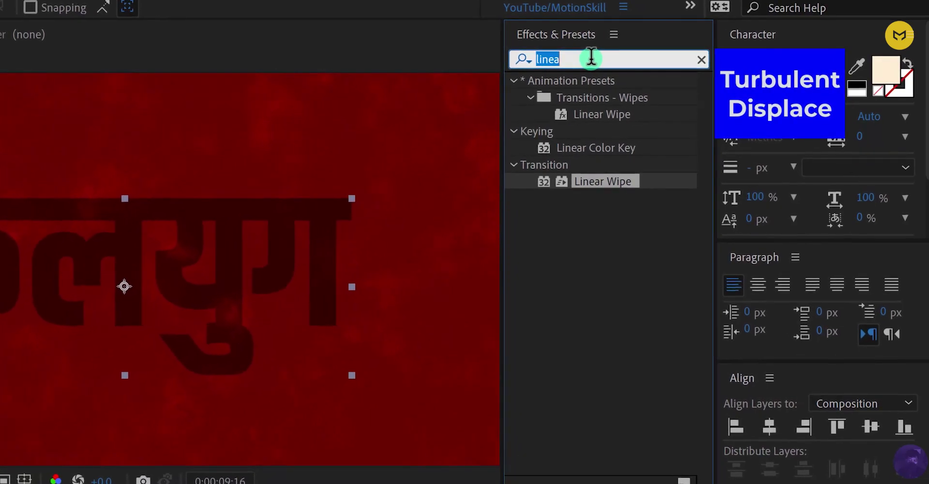
pyautogui.write('dis')
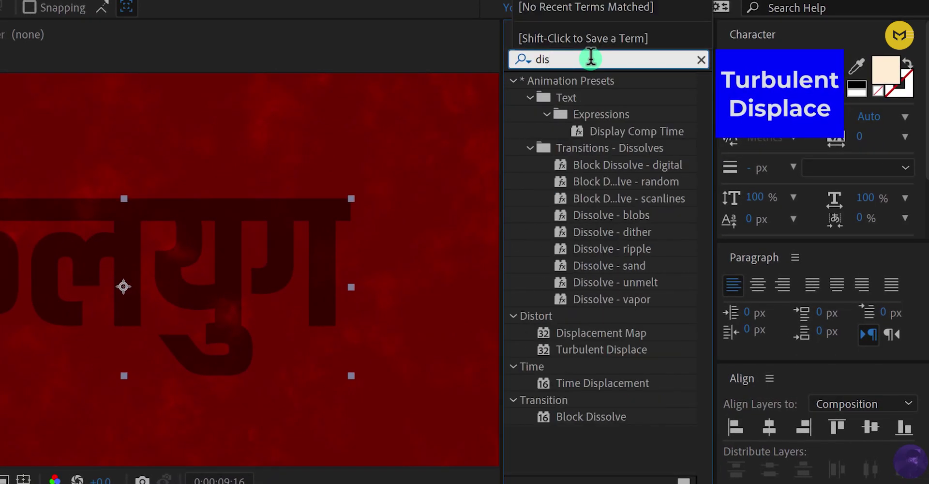
pyautogui.write('p')
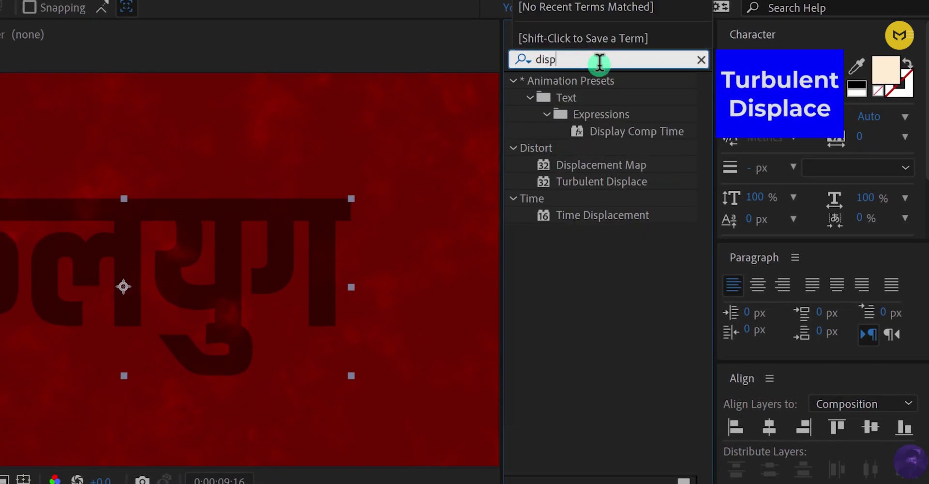
pyautogui.moveTo(610, 182); pyautogui.dragTo(481, 235)
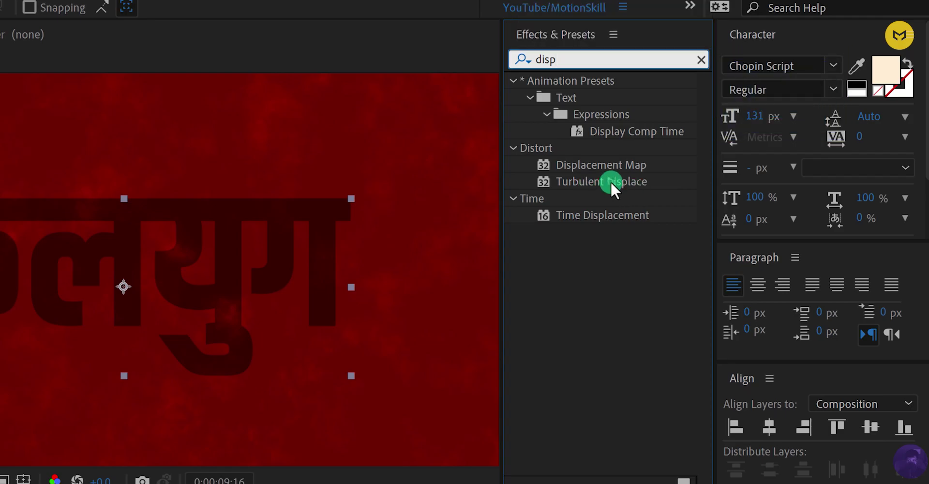
pyautogui.moveTo(699, 243); pyautogui.dragTo(155, 363)
pyautogui.moveTo(144, 246); pyautogui.dragTo(89, 91)
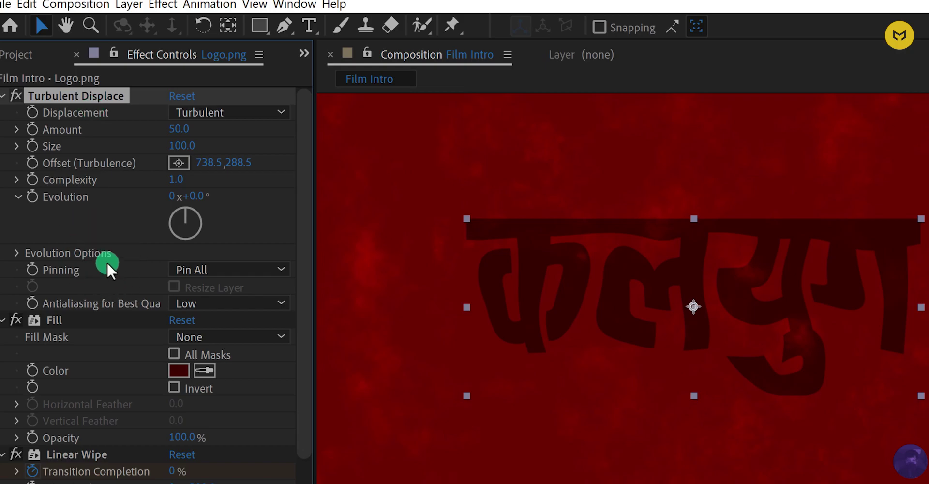
# Step: Set the logo's Turbulent Displace Amount to 10 and Size to 20, and inspect the distorted edges up close
pyautogui.click(180, 130)
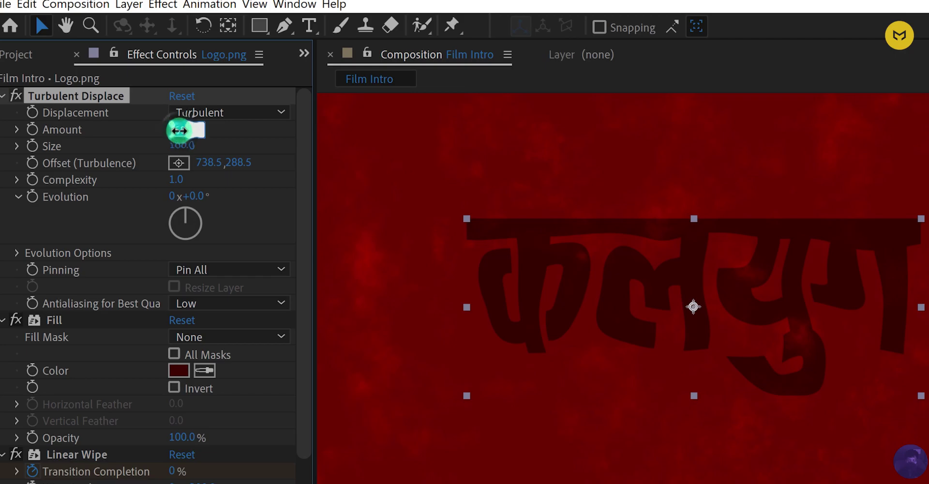
pyautogui.write('10')
pyautogui.press('Return')
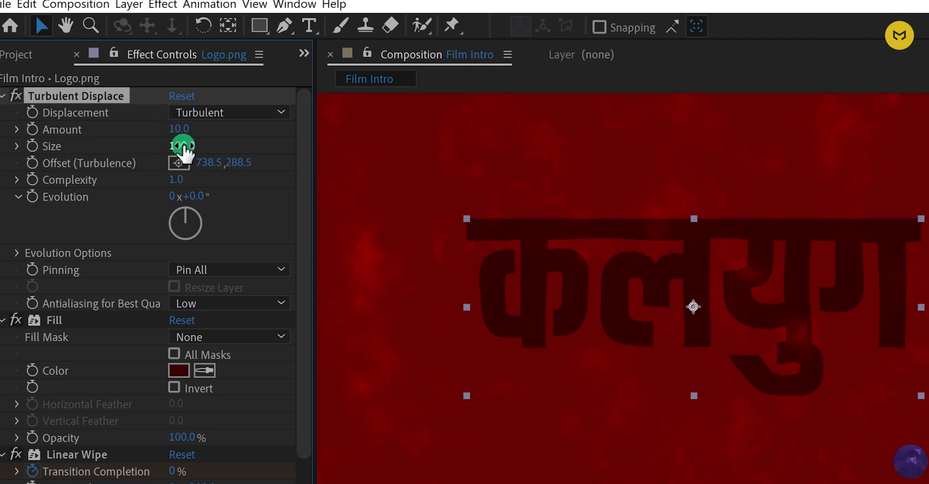
pyautogui.click(182, 145)
pyautogui.write('20')
pyautogui.press('Return')
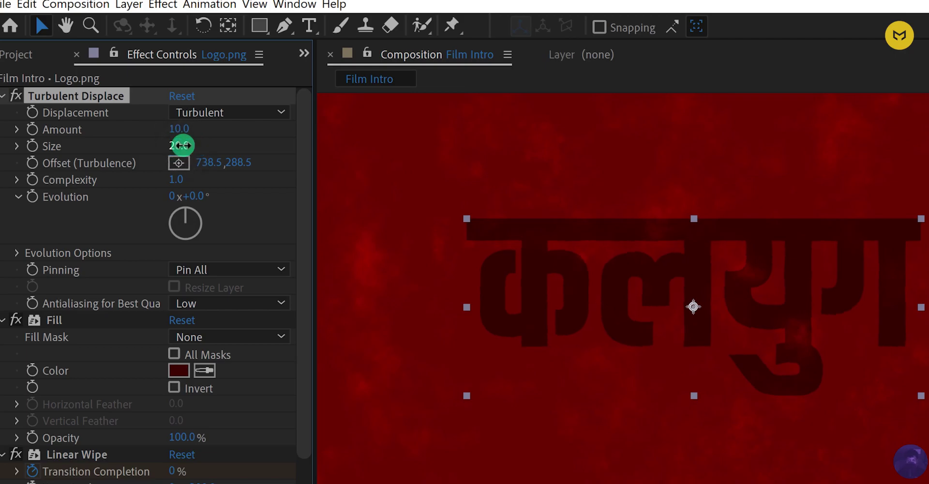
pyautogui.scroll(1, 488, 316)
pyautogui.scroll(-3, 507, 318)
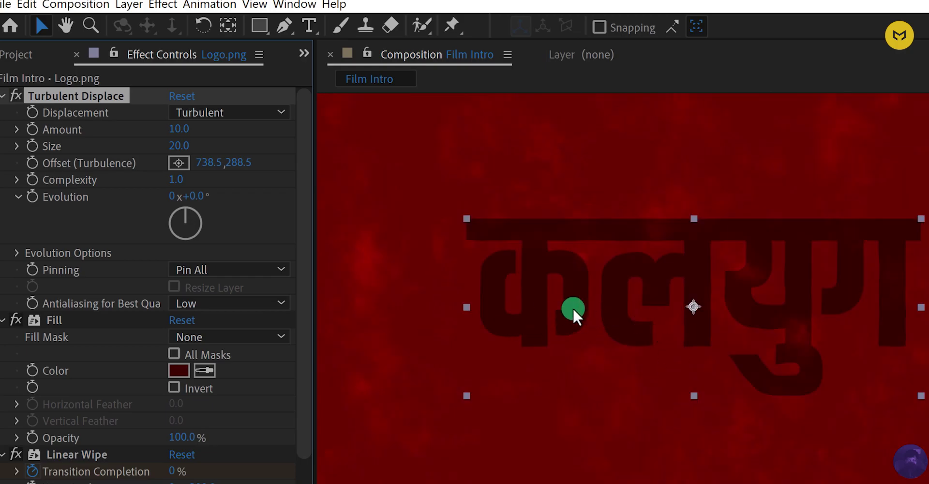
pyautogui.scroll(1, 510, 295)
pyautogui.moveTo(473, 278); pyautogui.dragTo(670, 283)
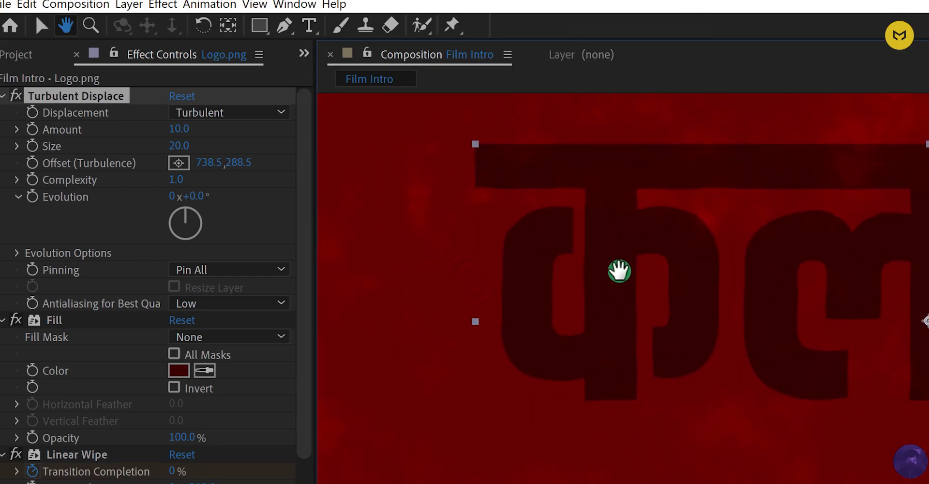
pyautogui.click(20, 95)
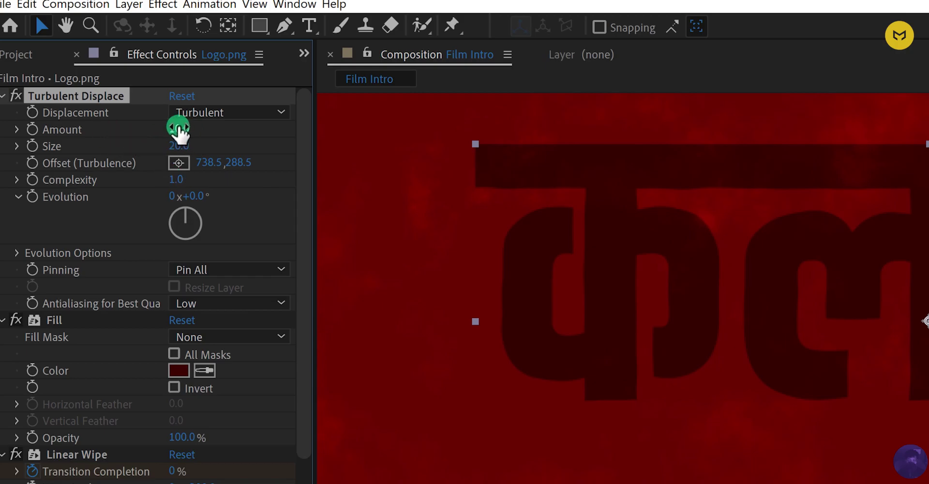
# Step: Try Turbulent Displace Amounts of 159 and 75 with Size 6 on the logo, and undo these changes
pyautogui.moveTo(178, 128); pyautogui.dragTo(325, 145)
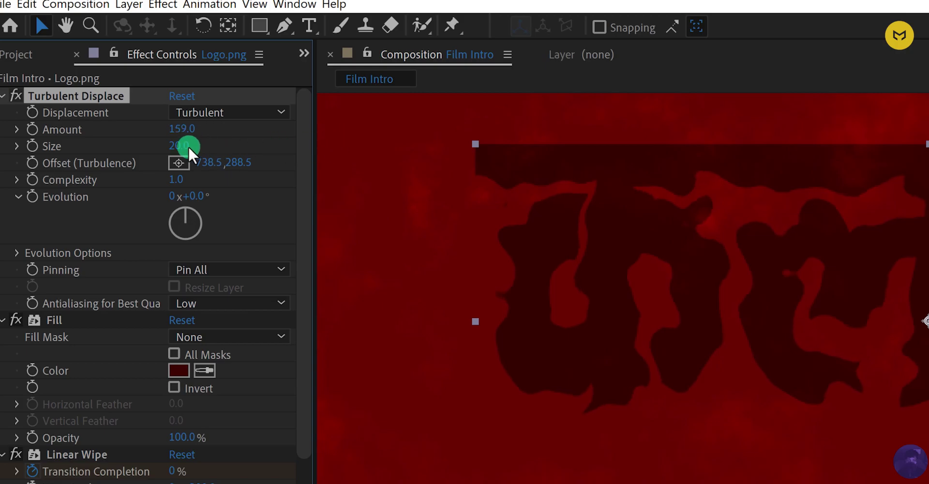
pyautogui.moveTo(174, 149); pyautogui.dragTo(190, 134)
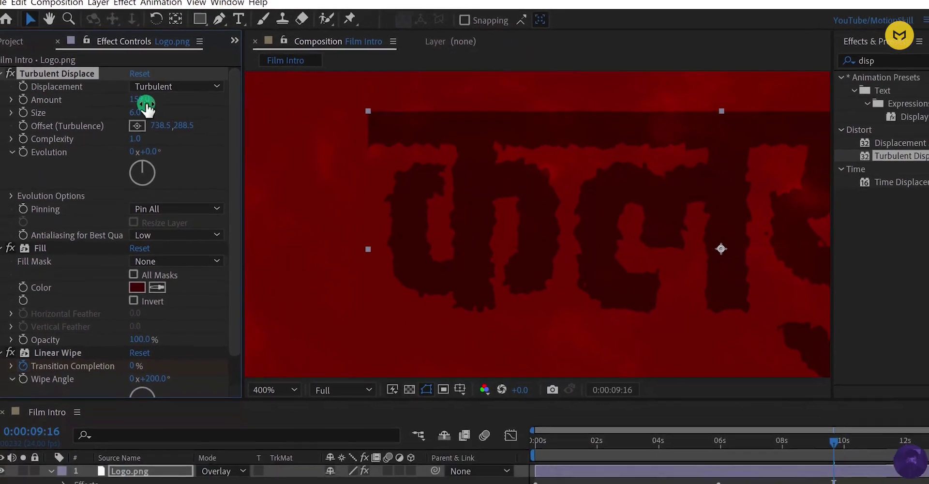
pyautogui.moveTo(146, 108); pyautogui.dragTo(94, 115)
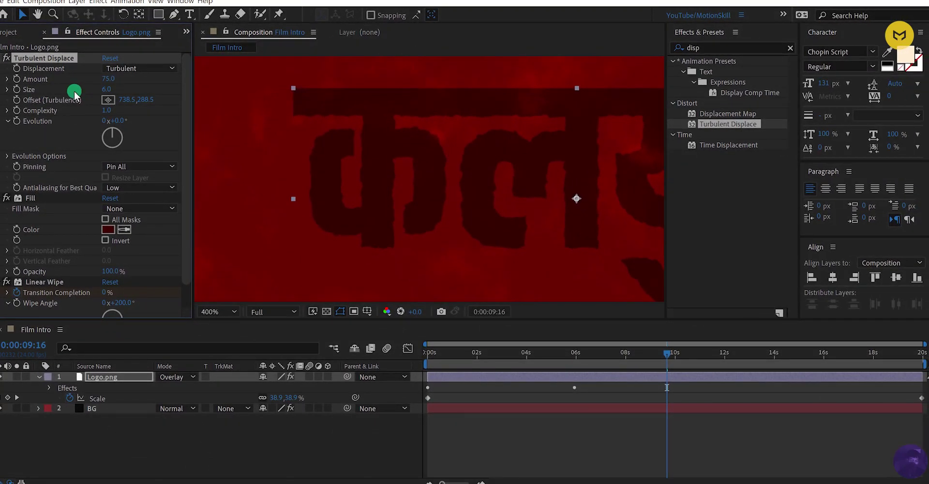
pyautogui.hotkey('ctrl', 'z')
pyautogui.hotkey('ctrl', 'z')
pyautogui.hotkey('ctrl', 'z')
# Step: Fit the composition in view and scrub from the start to 0:00:12:14 to check the distorted logo
pyautogui.click(211, 313)
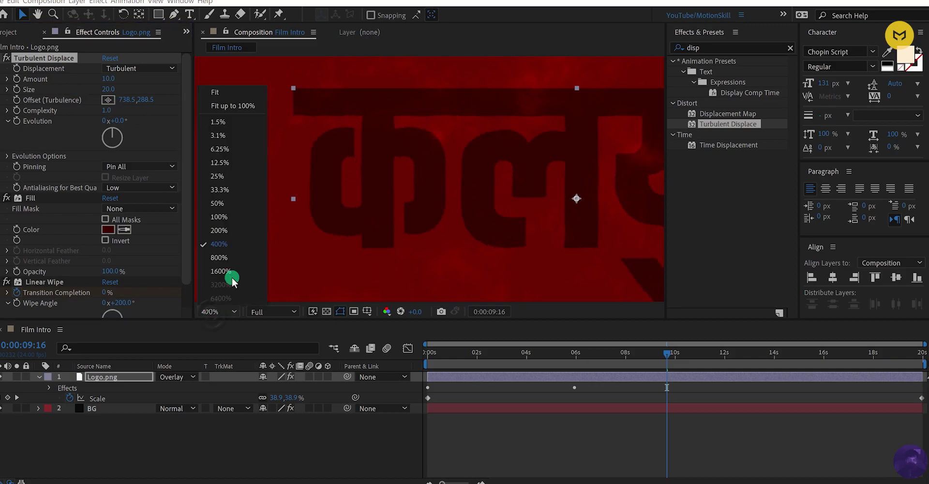
pyautogui.click(242, 103)
pyautogui.click(367, 474)
pyautogui.moveTo(426, 356); pyautogui.dragTo(739, 376)
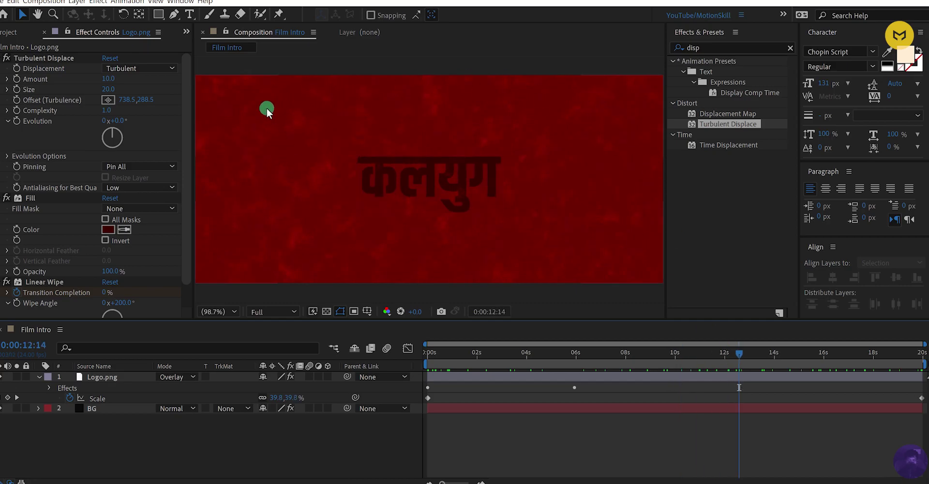
# Step: Create a 1920 x 854 px solid layer named Light with the black color 000000
pyautogui.rightClick(126, 445)
pyautogui.moveTo(242, 330)
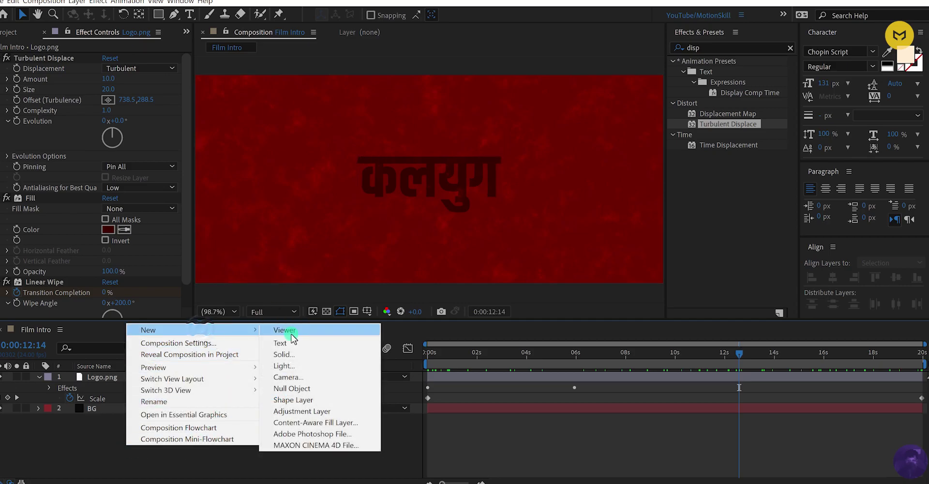
pyautogui.click(325, 355)
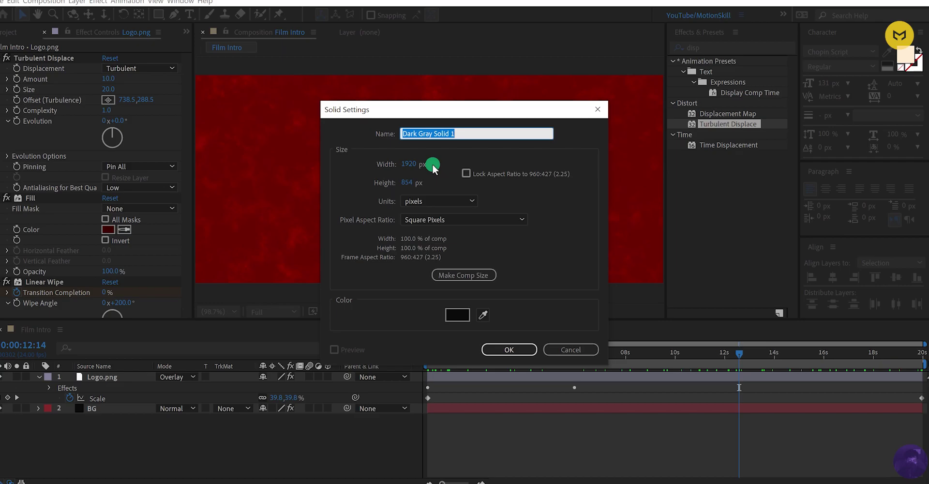
pyautogui.write('Light')
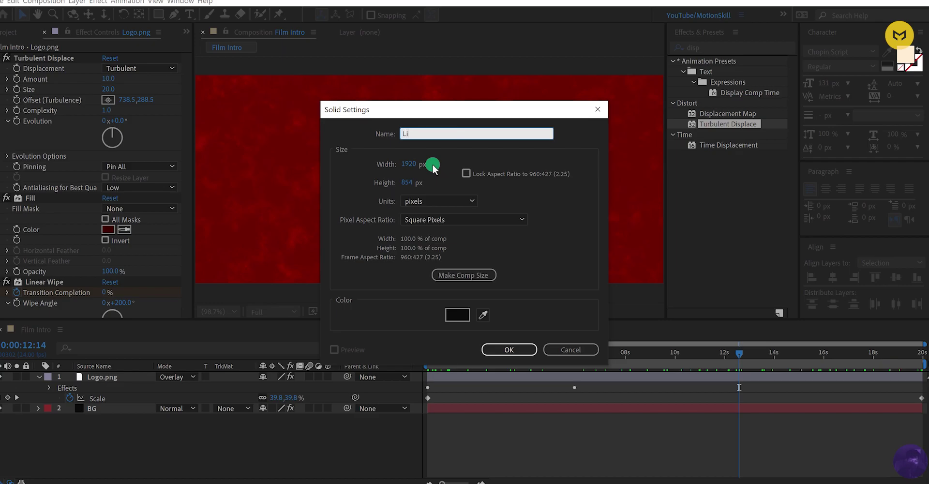
pyautogui.click(464, 315)
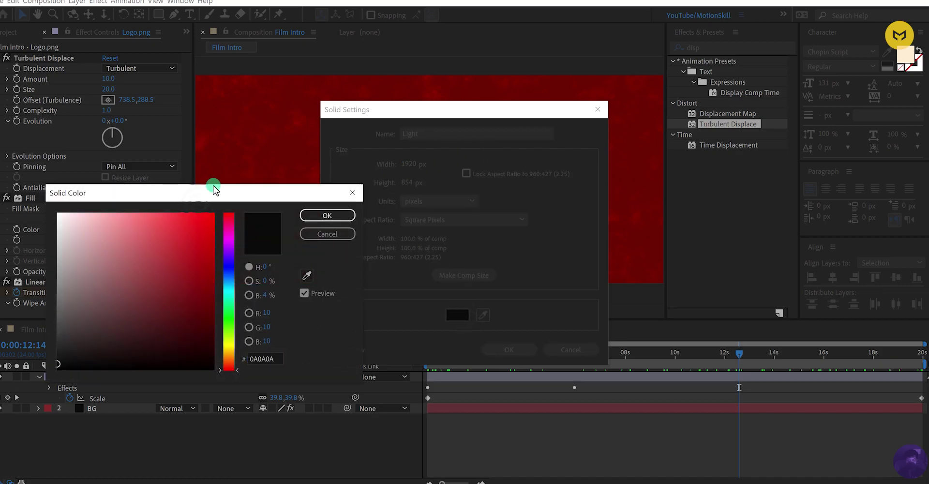
pyautogui.moveTo(394, 270); pyautogui.dragTo(404, 284)
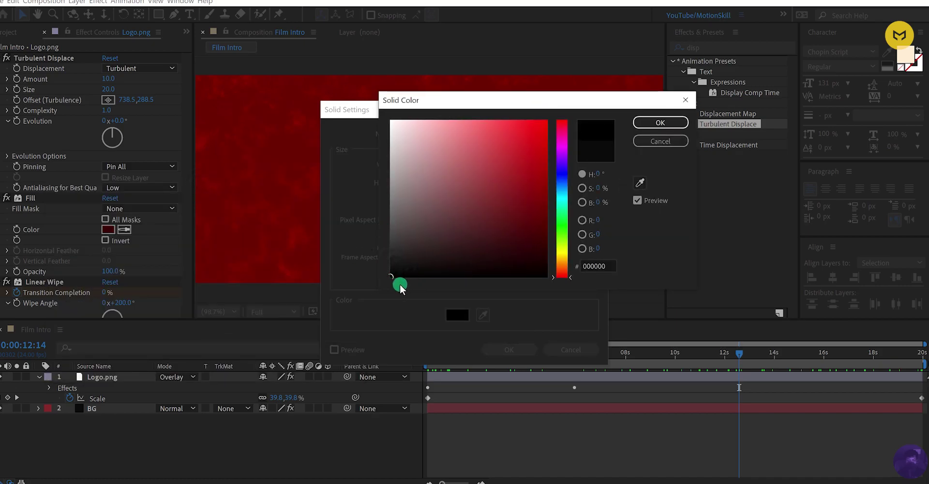
pyautogui.click(646, 123)
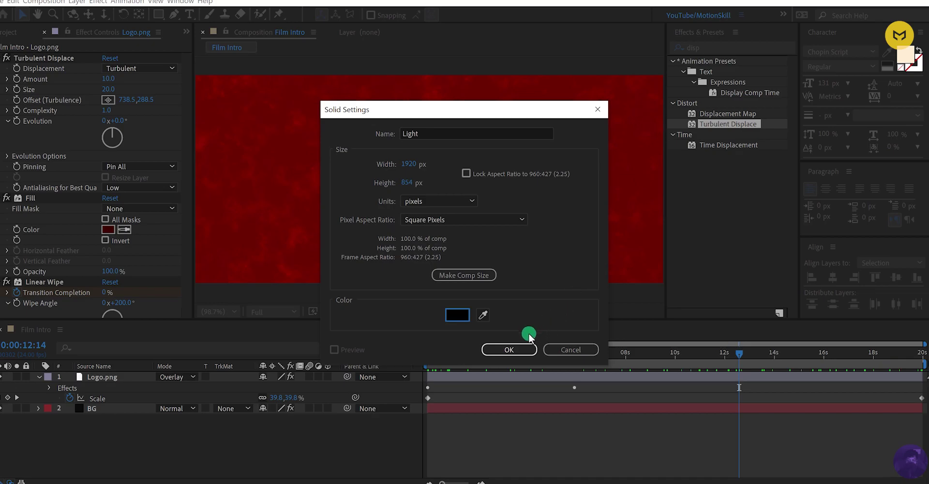
pyautogui.click(510, 350)
# Step: Add an elliptical mask filling the whole Light layer with the Ellipse Tool, and delete that mask
pyautogui.click(98, 376)
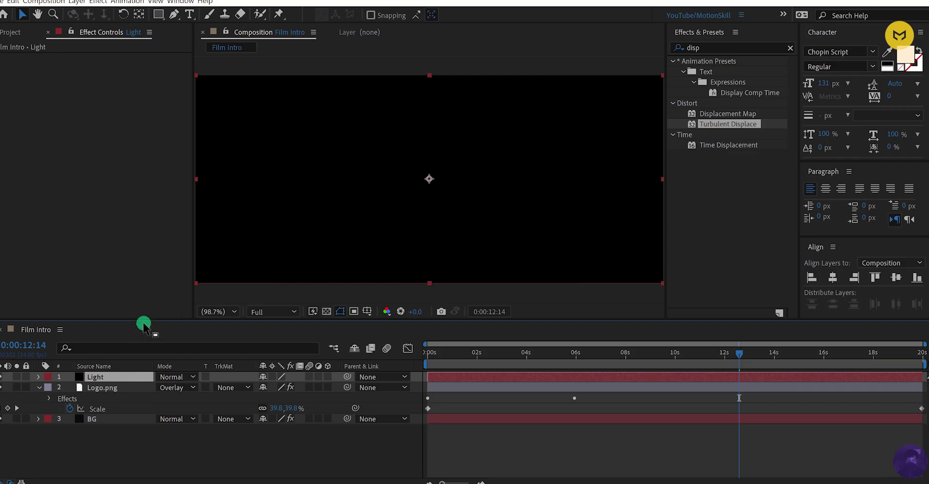
pyautogui.moveTo(158, 15); pyautogui.dragTo(241, 35)
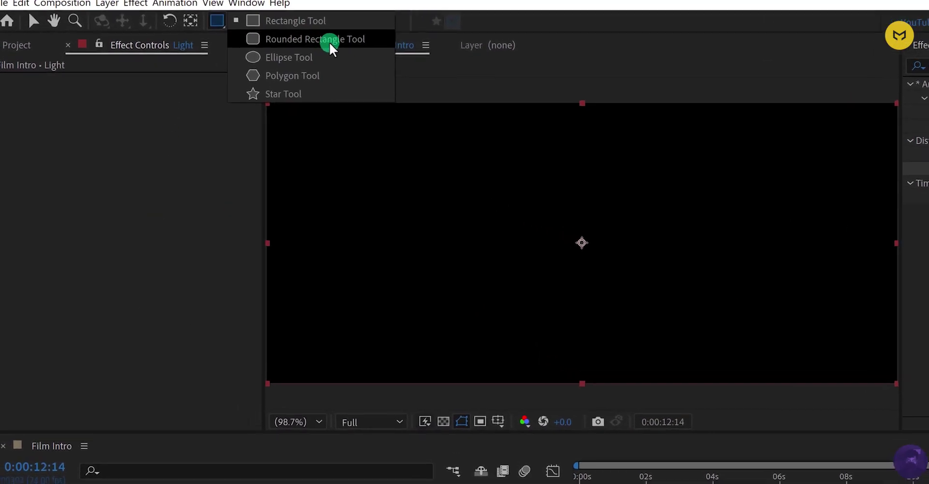
pyautogui.moveTo(332, 48); pyautogui.dragTo(376, 68)
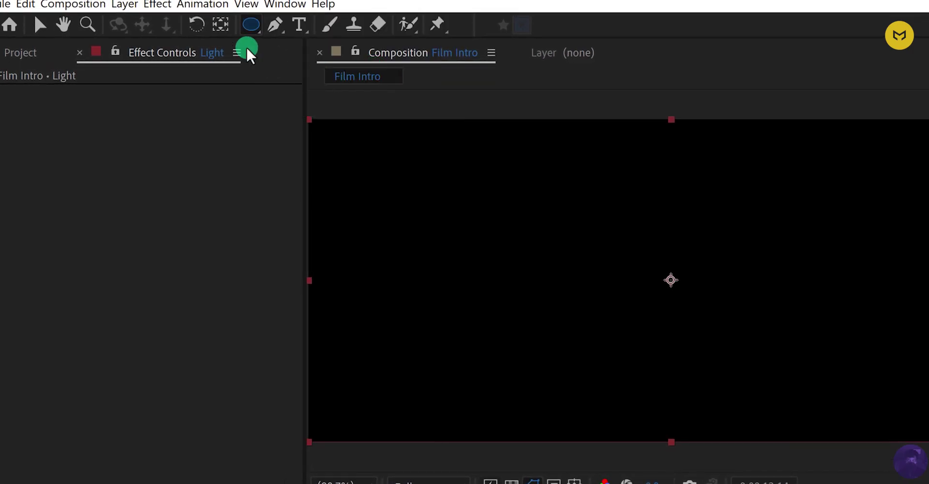
pyautogui.doubleClick(250, 24)
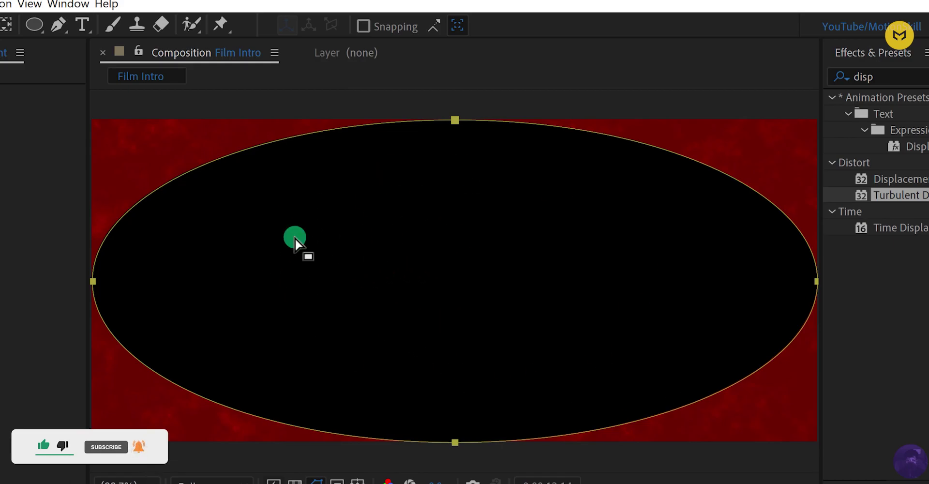
pyautogui.press('Delete')
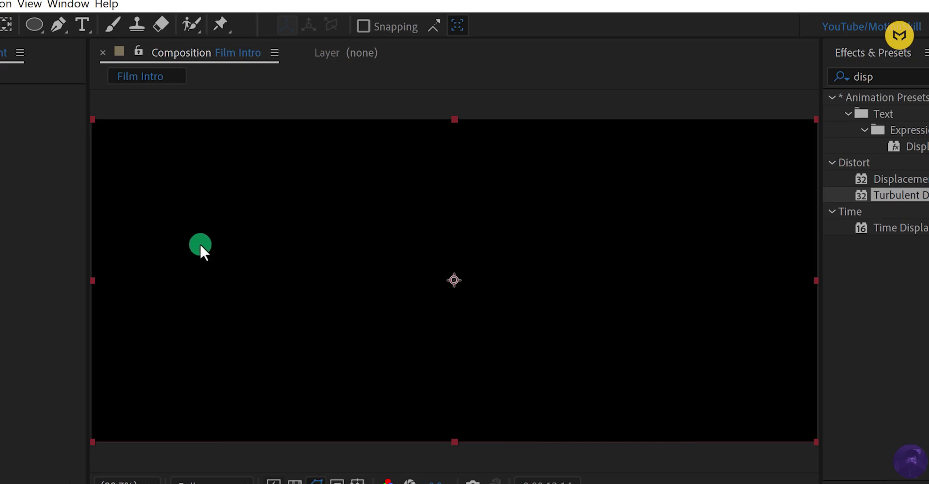
# Step: Draw an elliptical mask across the Light layer and stretch its upper, left and lower sides until it nearly fills the frame
pyautogui.moveTo(51, 32); pyautogui.dragTo(79, 66)
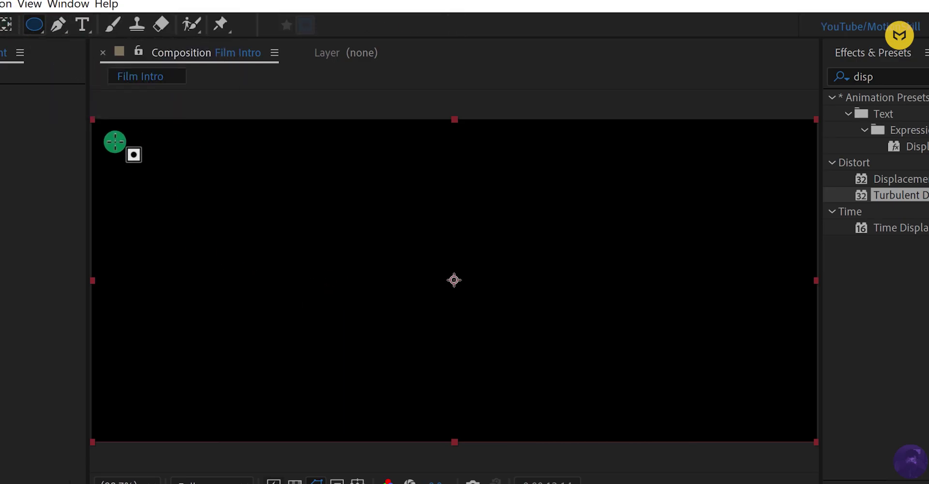
pyautogui.moveTo(105, 142); pyautogui.dragTo(814, 428)
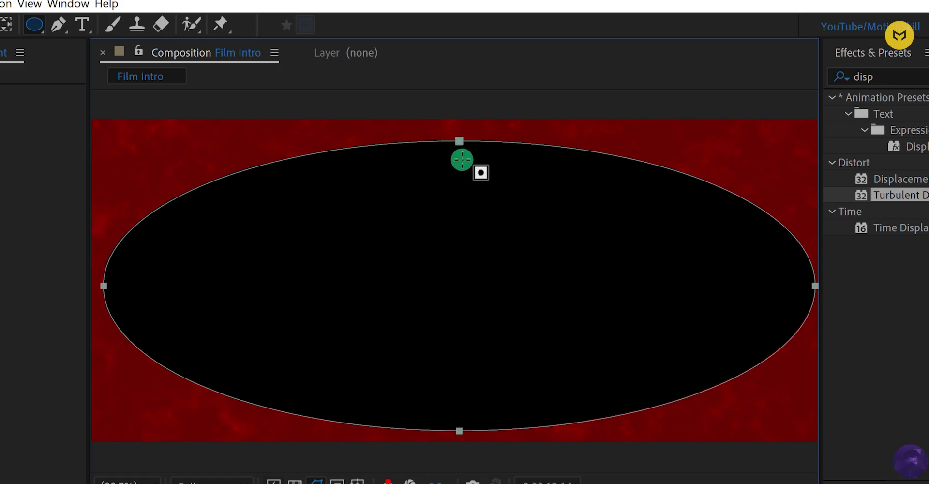
pyautogui.press('v')
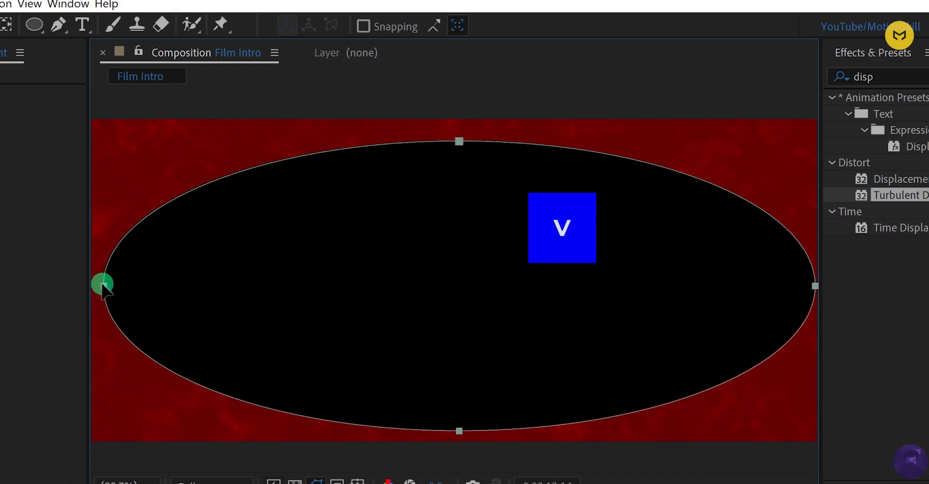
pyautogui.doubleClick(460, 142)
pyautogui.moveTo(460, 141); pyautogui.dragTo(463, 122)
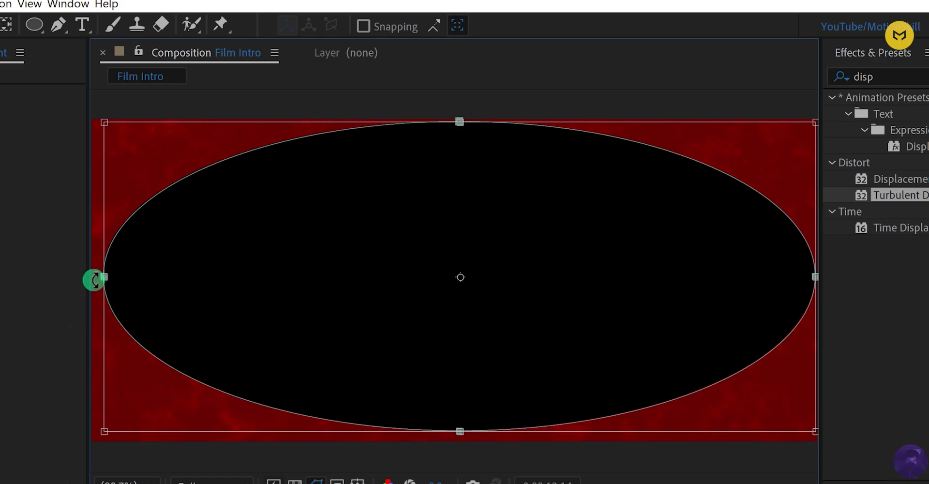
pyautogui.moveTo(105, 276); pyautogui.dragTo(94, 275)
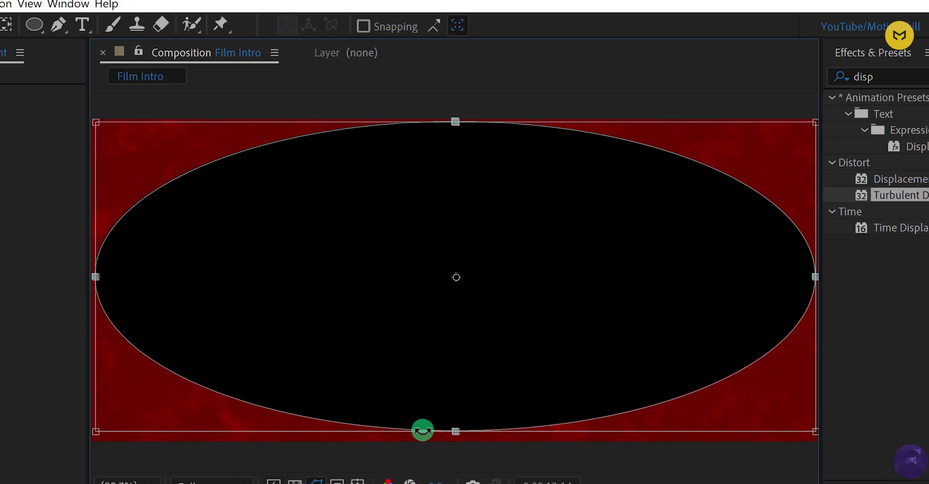
pyautogui.moveTo(456, 431); pyautogui.dragTo(458, 433)
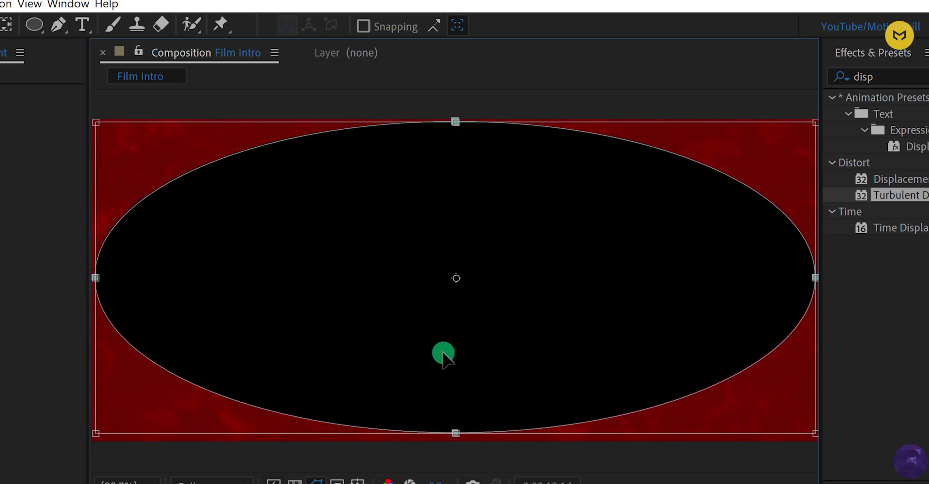
pyautogui.press('Return')
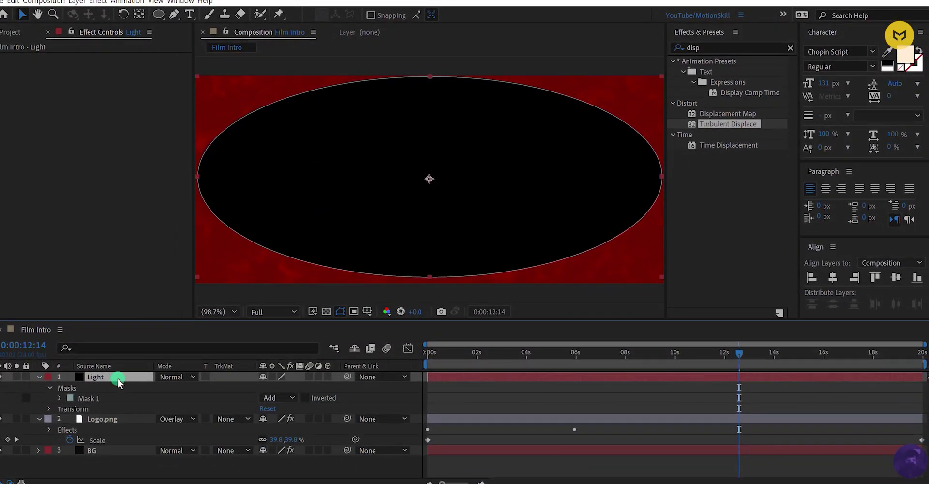
# Step: Reveal the Light layer's mask path and set the mask's mode to Subtract
pyautogui.press('m')
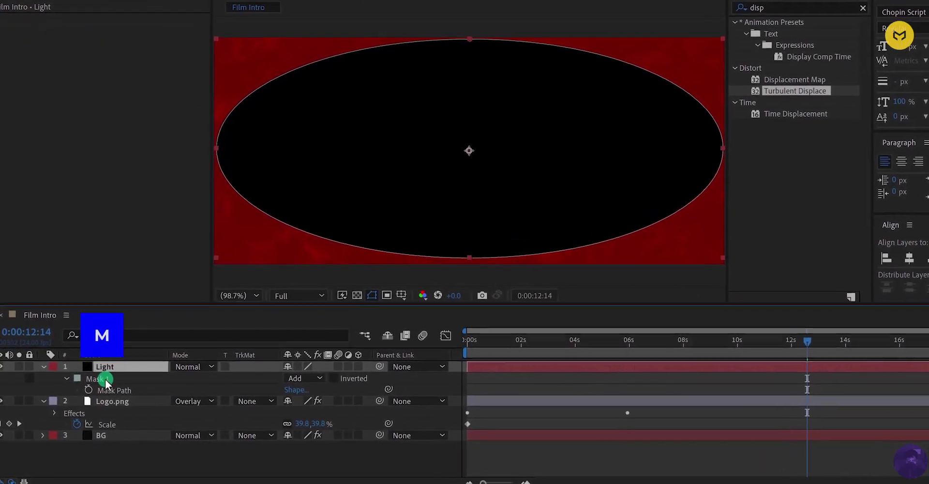
pyautogui.click(97, 388)
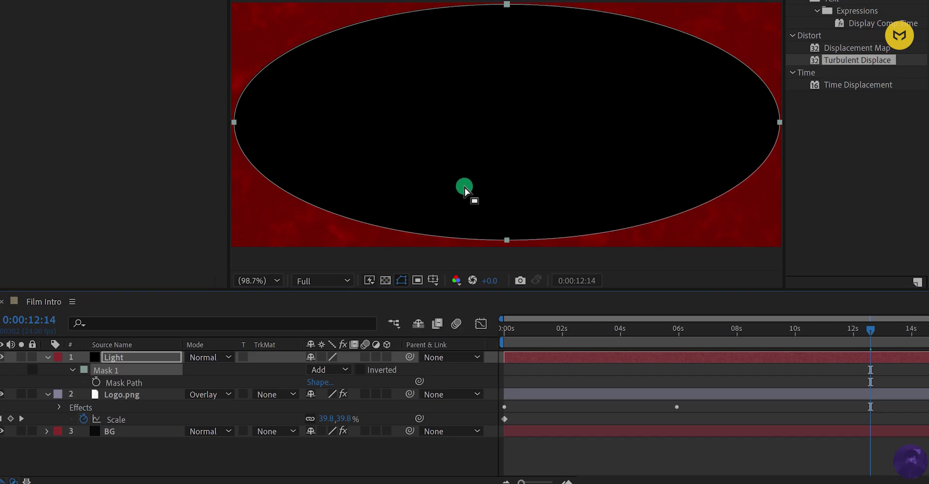
pyautogui.click(342, 370)
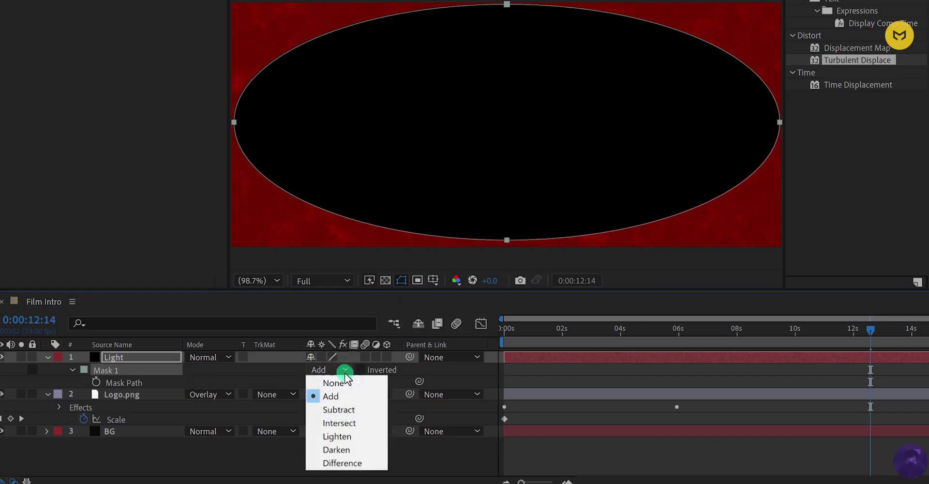
pyautogui.click(362, 409)
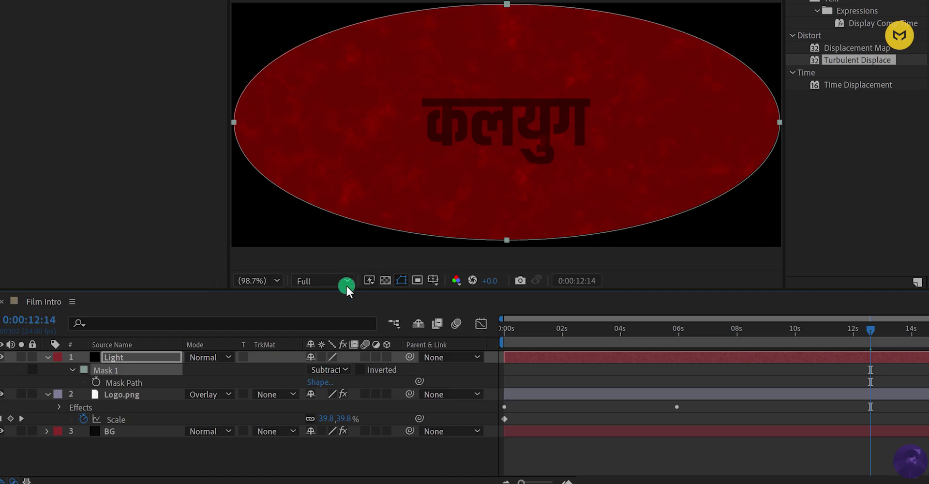
# Step: Reveal the Light layer's remaining mask properties and set the Mask Feather to 200 pixels
pyautogui.click(141, 359)
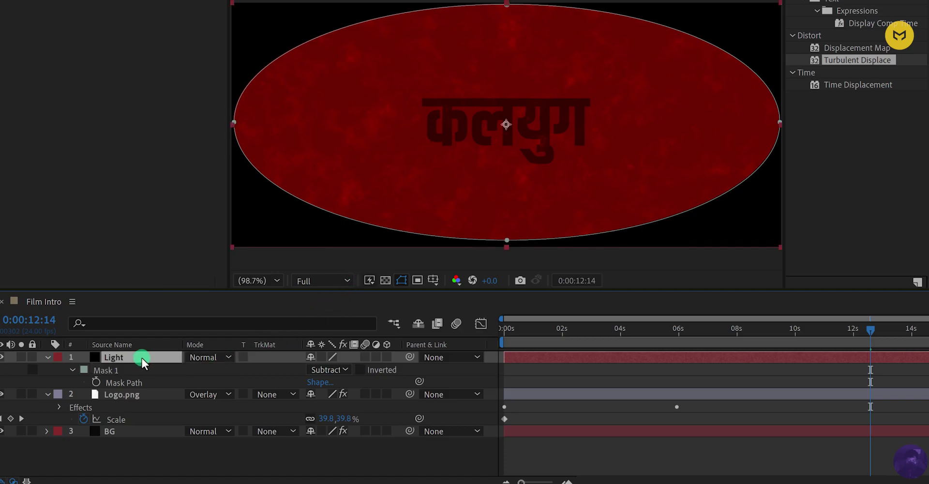
pyautogui.press('f')
pyautogui.click(73, 369)
pyautogui.click(74, 369)
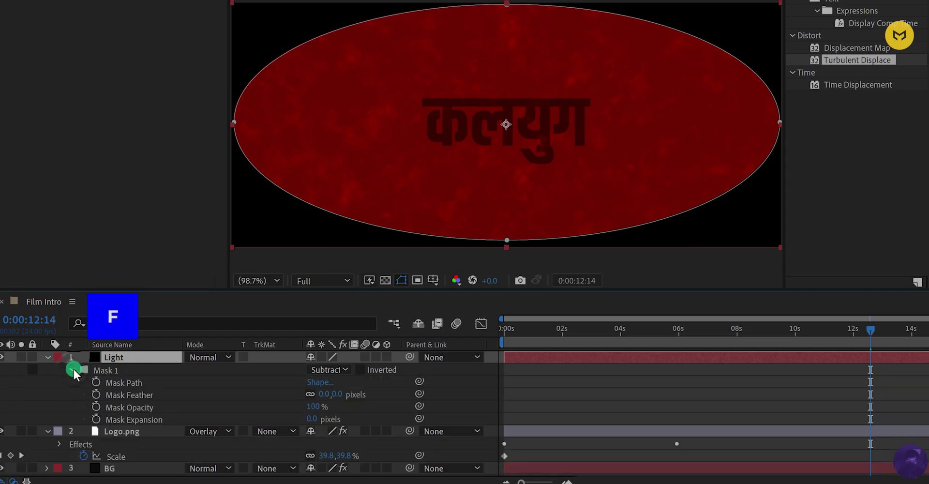
pyautogui.click(109, 369)
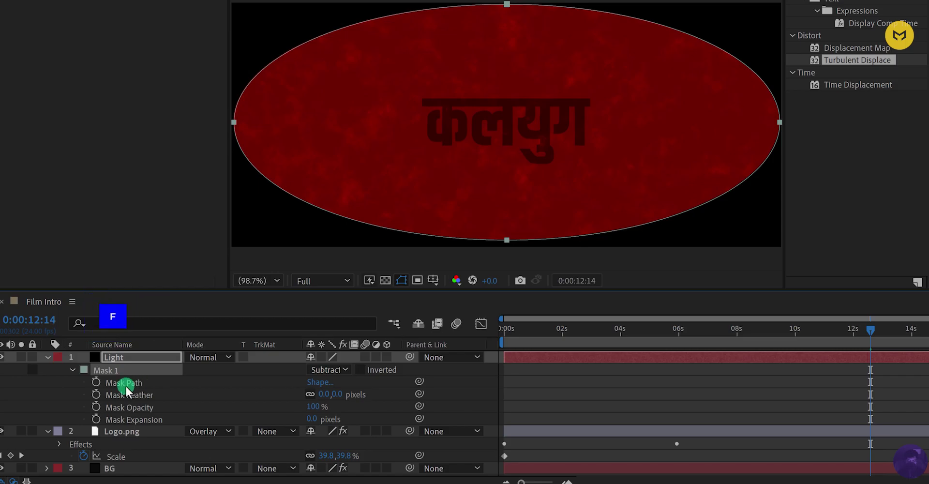
pyautogui.click(146, 393)
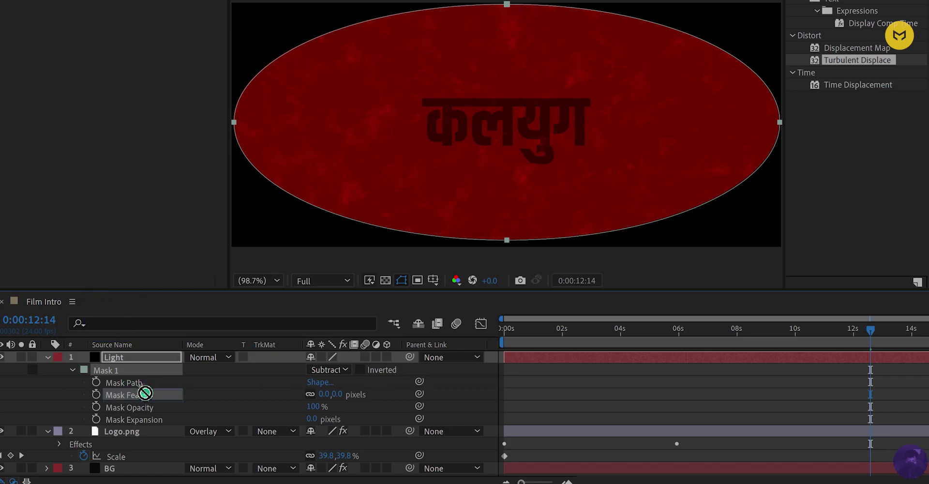
pyautogui.click(339, 394)
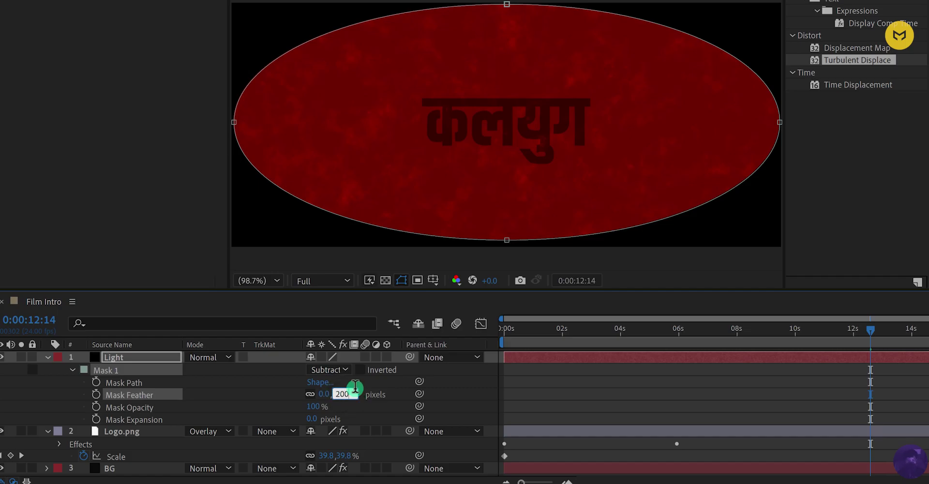
pyautogui.press('Return')
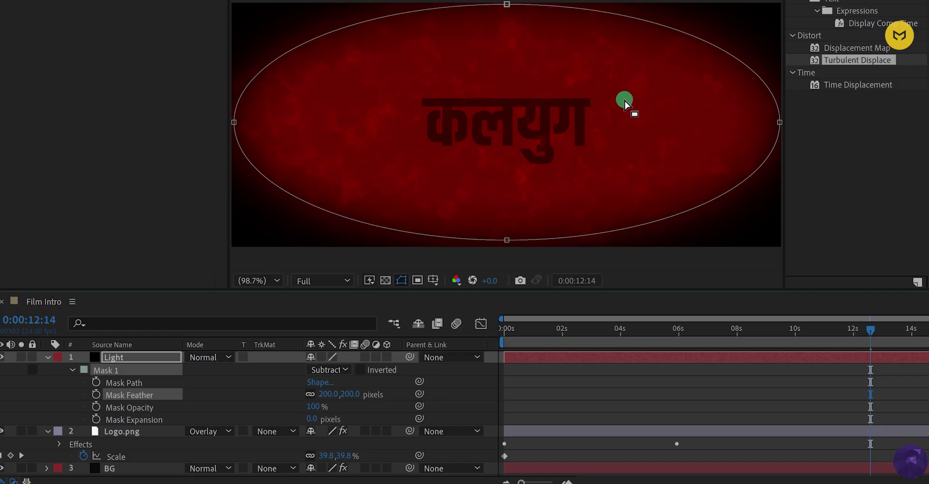
# Step: Set the Light layer's Mask Feather to 600 pixels
pyautogui.moveTo(349, 398); pyautogui.dragTo(603, 382)
pyautogui.click(352, 393)
pyautogui.write('600')
pyautogui.press('Return')
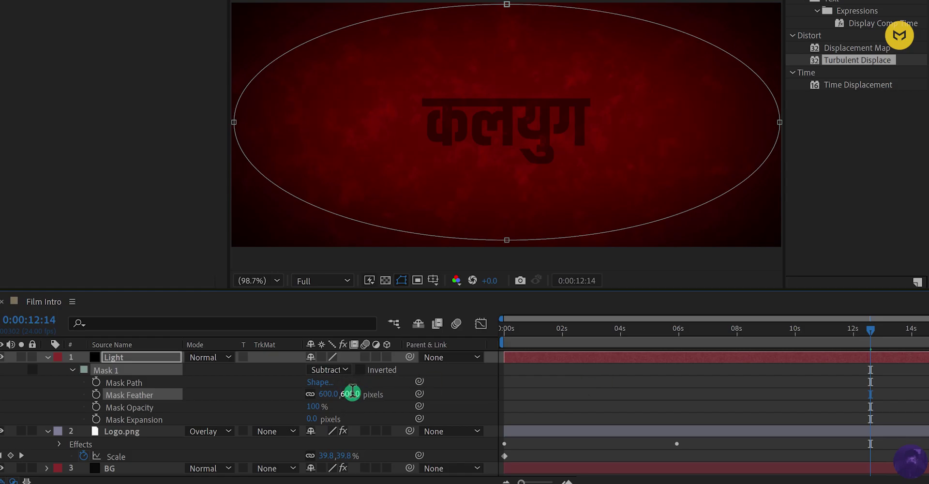
# Step: Deselect the Light layer and scrub to 0:00:09:20 and back to the start to check the vignette
pyautogui.click(521, 393)
pyautogui.moveTo(519, 331); pyautogui.dragTo(791, 359)
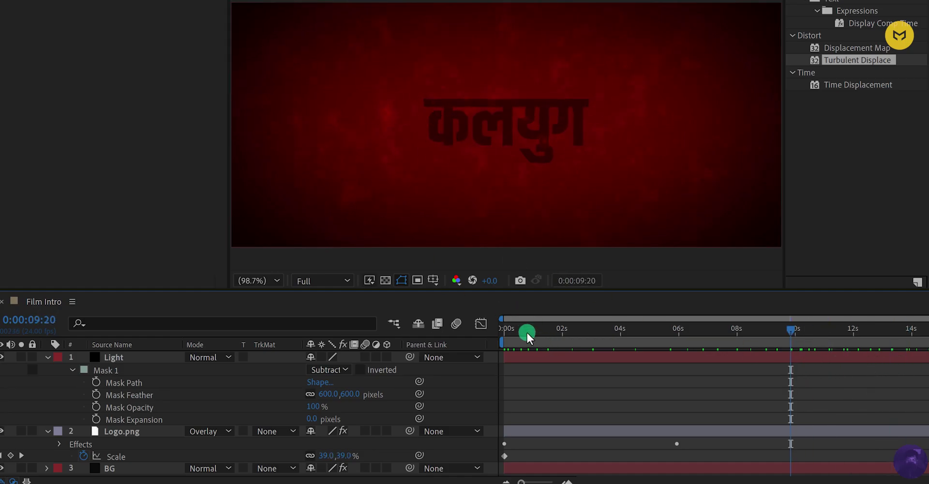
pyautogui.moveTo(527, 331); pyautogui.dragTo(491, 339)
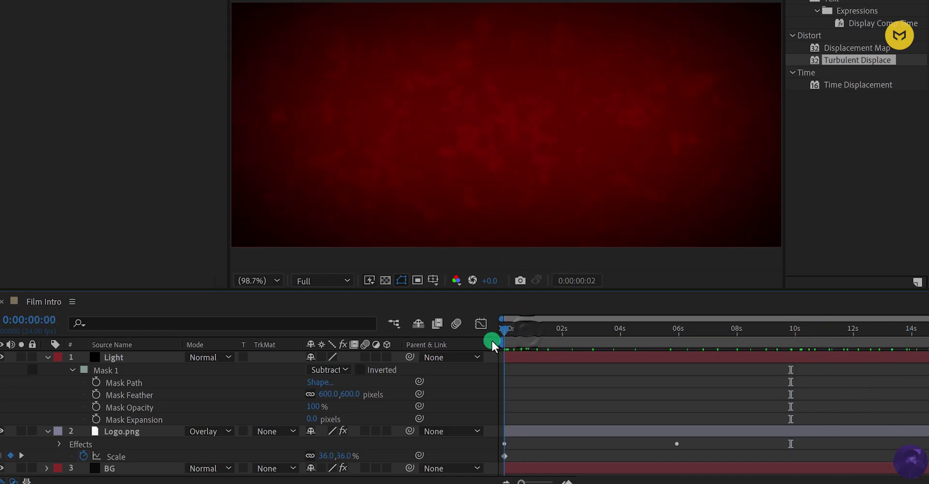
# Step: Reveal the BG layer's Scale and add a keyframe of 100% at 0:00:00:00
pyautogui.click(124, 469)
pyautogui.press('s')
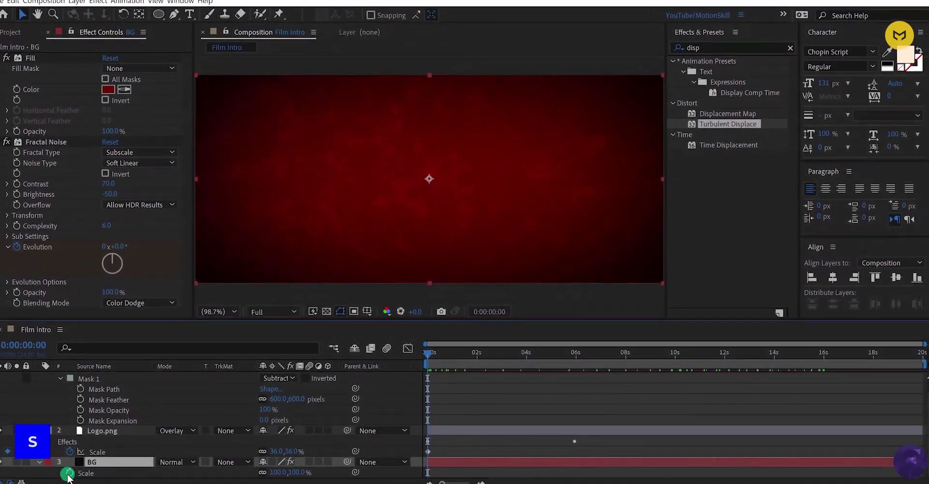
pyautogui.click(74, 472)
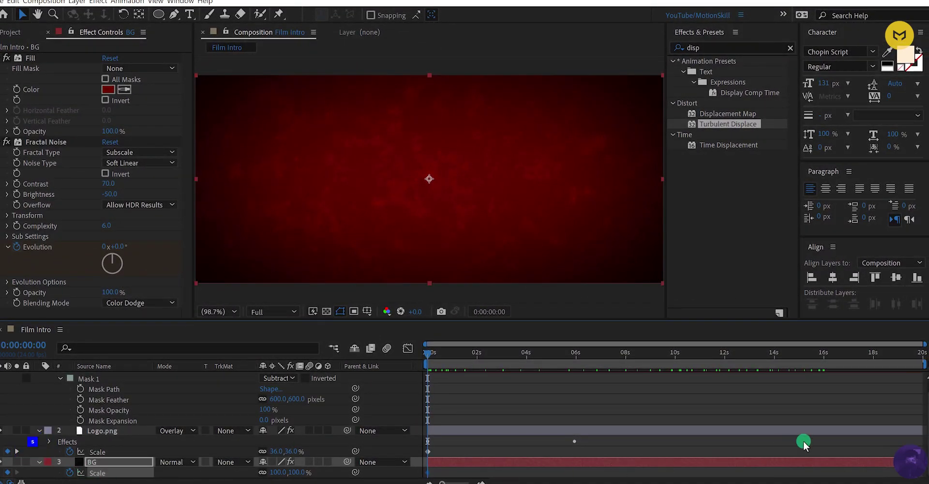
# Step: Set the BG layer's Scale to 110% at 0:00:19:23, and scrub to 0:00:06:21 to check the zoom
pyautogui.click(918, 356)
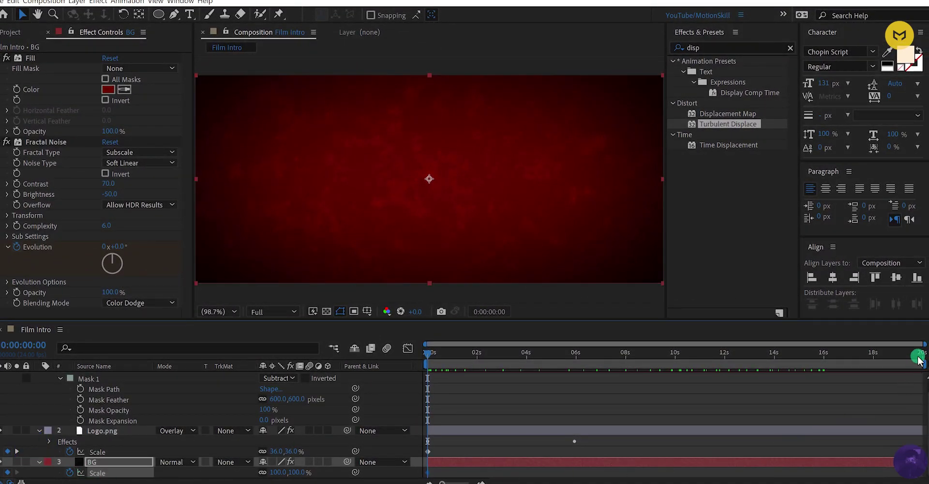
pyautogui.moveTo(925, 360); pyautogui.dragTo(927, 359)
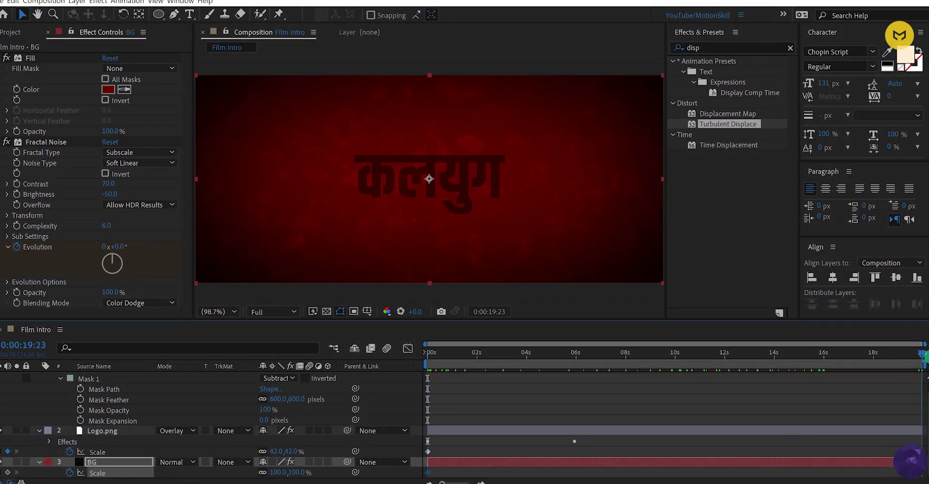
pyautogui.click(297, 473)
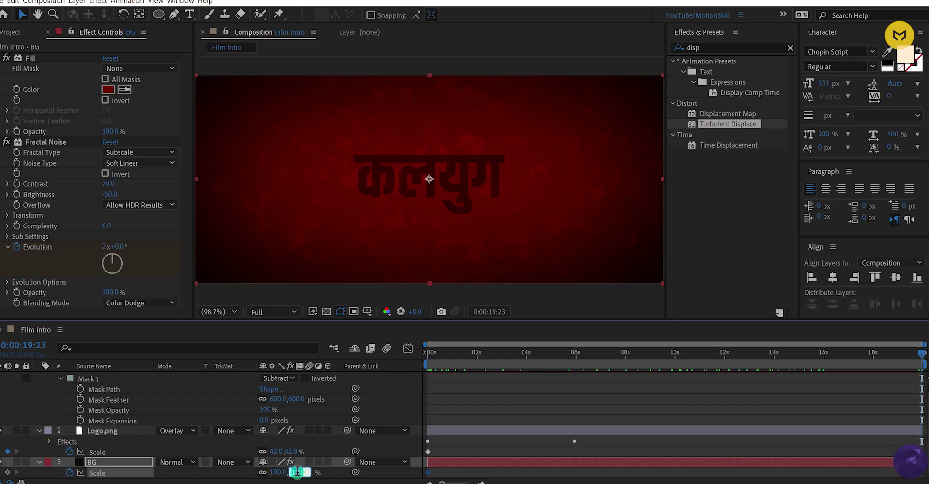
pyautogui.write('110')
pyautogui.moveTo(441, 358); pyautogui.dragTo(598, 394)
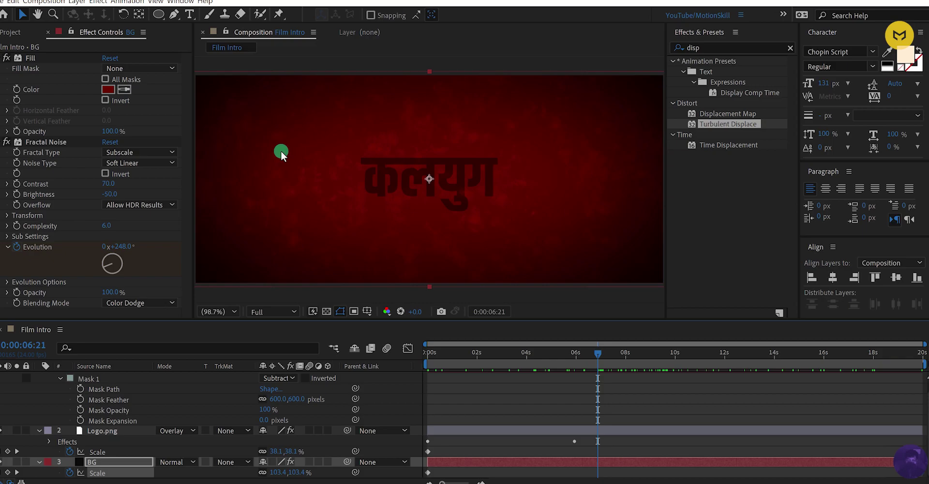